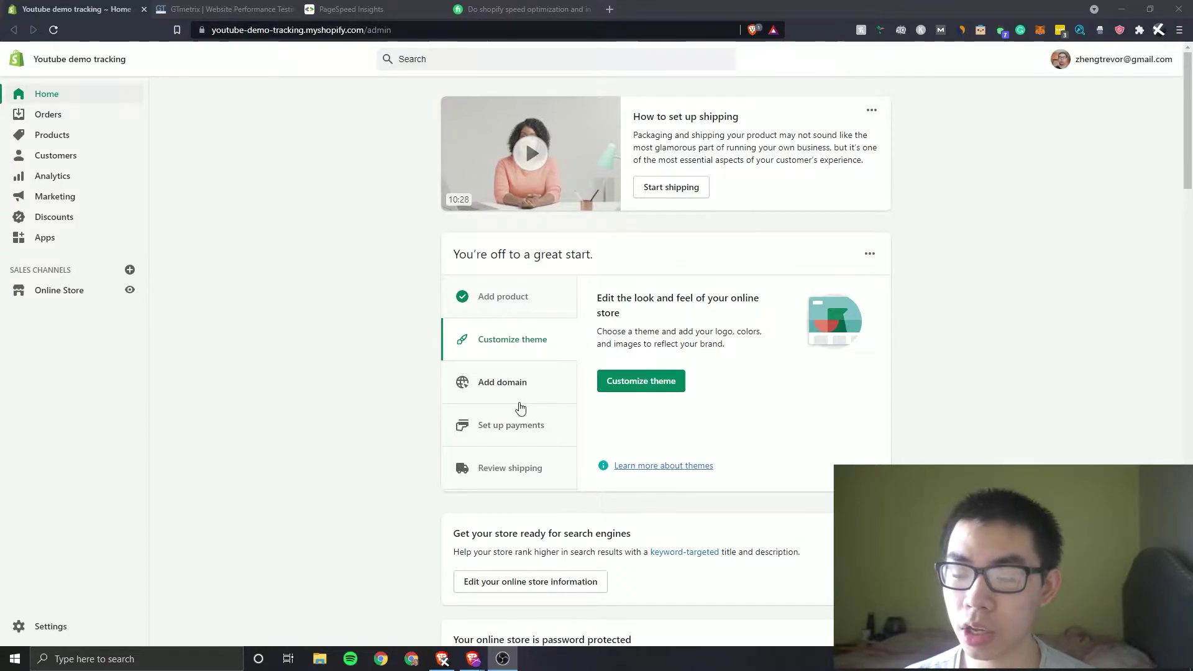
Step: Open the online store's themes page and look at the current theme and online store speed sections
{"action": "scroll", "coordinate": [521, 401], "scroll_direction": "down", "scroll_amount": 18}
{"action": "scroll", "coordinate": [520, 391], "scroll_direction": "down", "scroll_amount": 6}
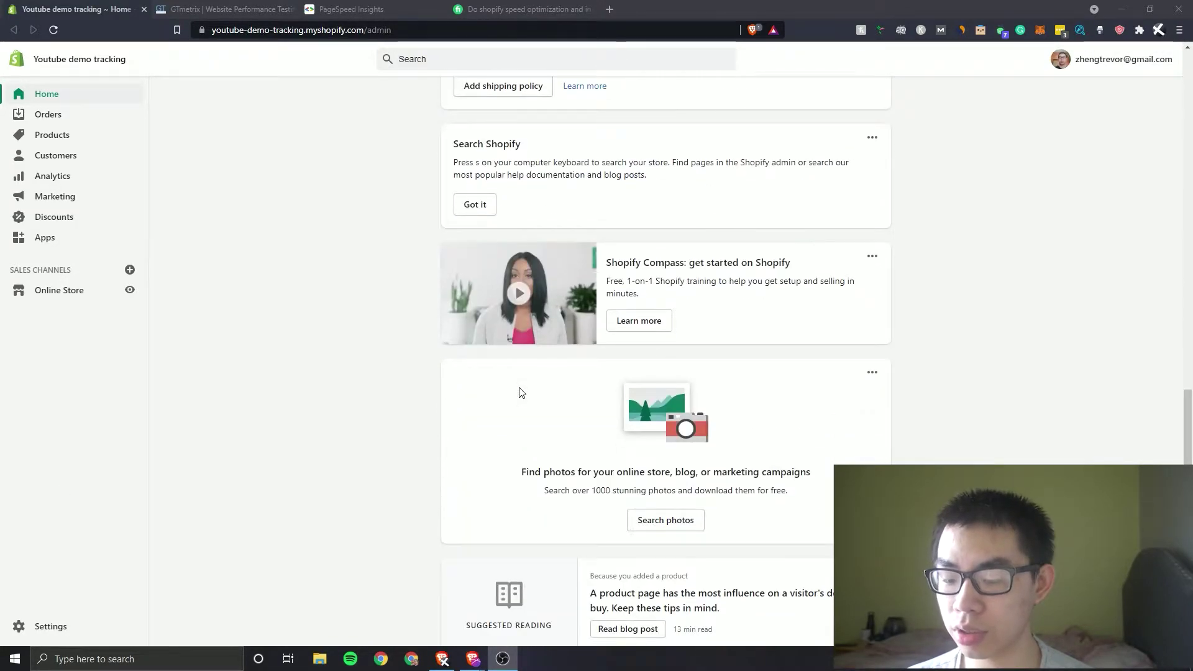
{"action": "scroll", "coordinate": [206, 362], "scroll_direction": "up", "scroll_amount": 8}
{"action": "left_click", "coordinate": [22, 291]}
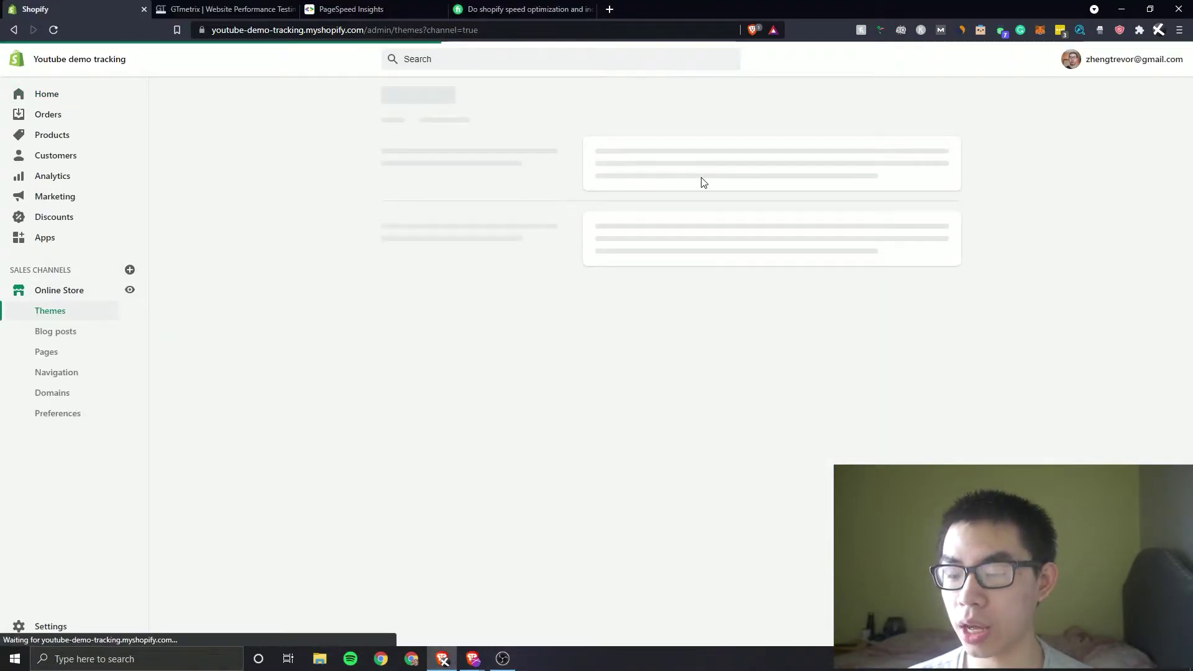
{"action": "scroll", "coordinate": [567, 258], "scroll_direction": "down", "scroll_amount": 5}
{"action": "scroll", "coordinate": [563, 226], "scroll_direction": "up", "scroll_amount": 2}
{"action": "scroll", "coordinate": [563, 226], "scroll_direction": "up", "scroll_amount": 2}
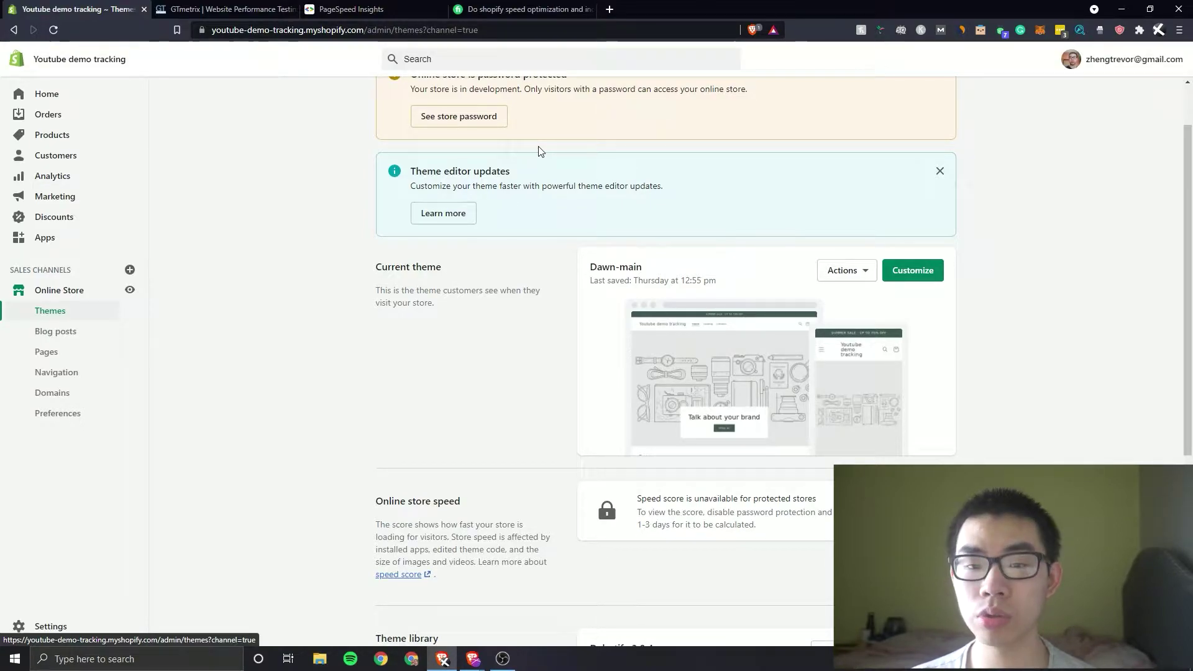
Step: Switch to GTmetrix and examine the test server location in the analysis options
{"action": "left_click", "coordinate": [226, 9]}
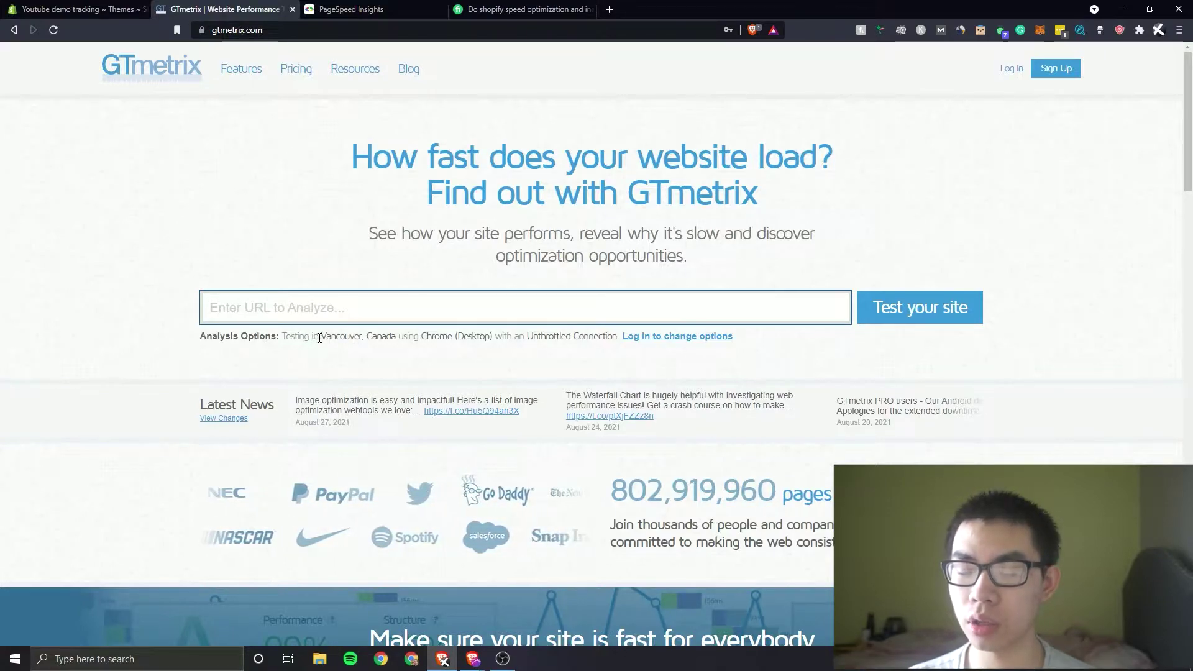
{"action": "left_click_drag", "start_coordinate": [324, 336], "coordinate": [394, 340]}
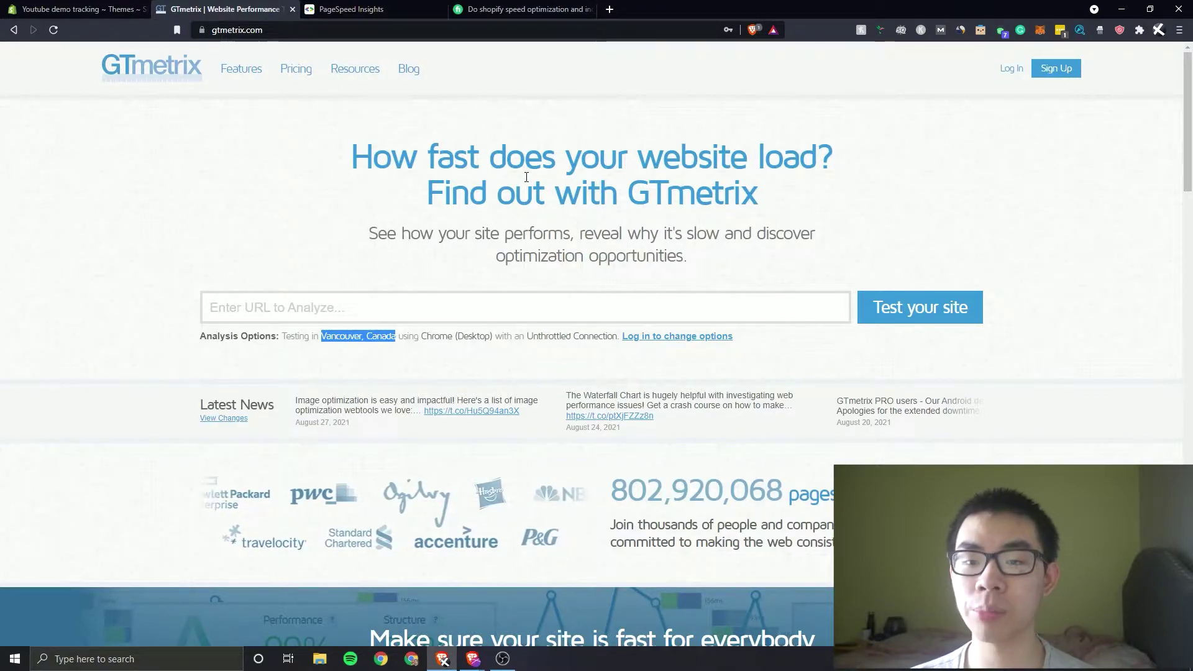
{"action": "left_click", "coordinate": [348, 311]}
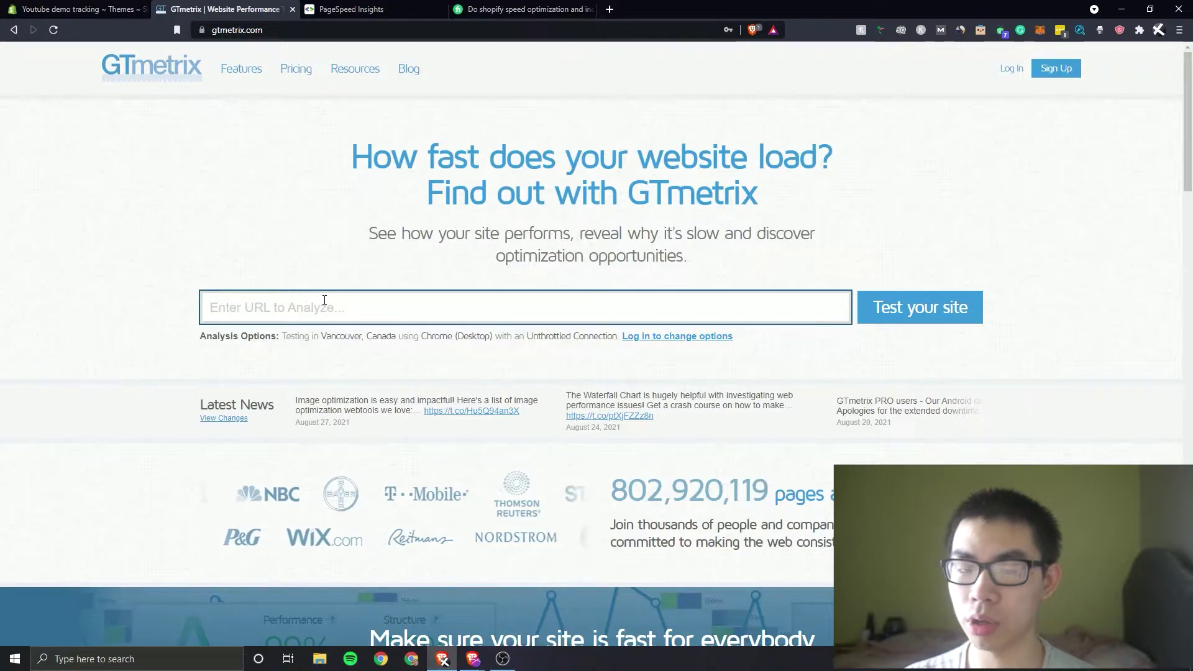
{"action": "type", "text": "blendjet.co"}
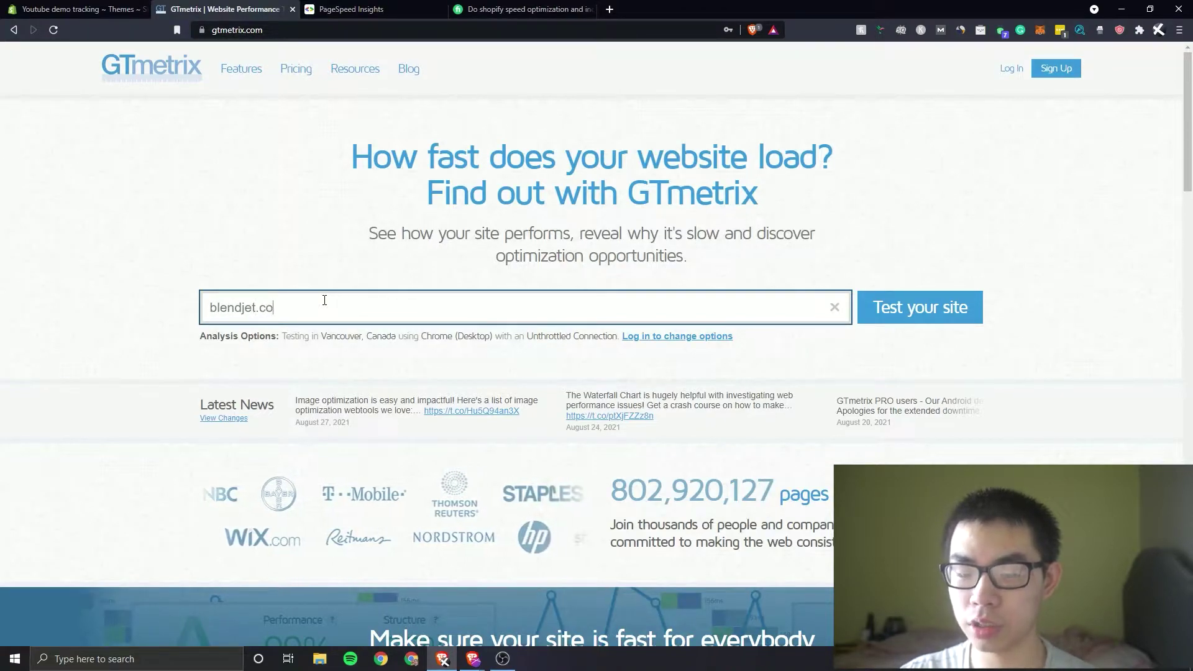
{"action": "key", "text": "Return"}
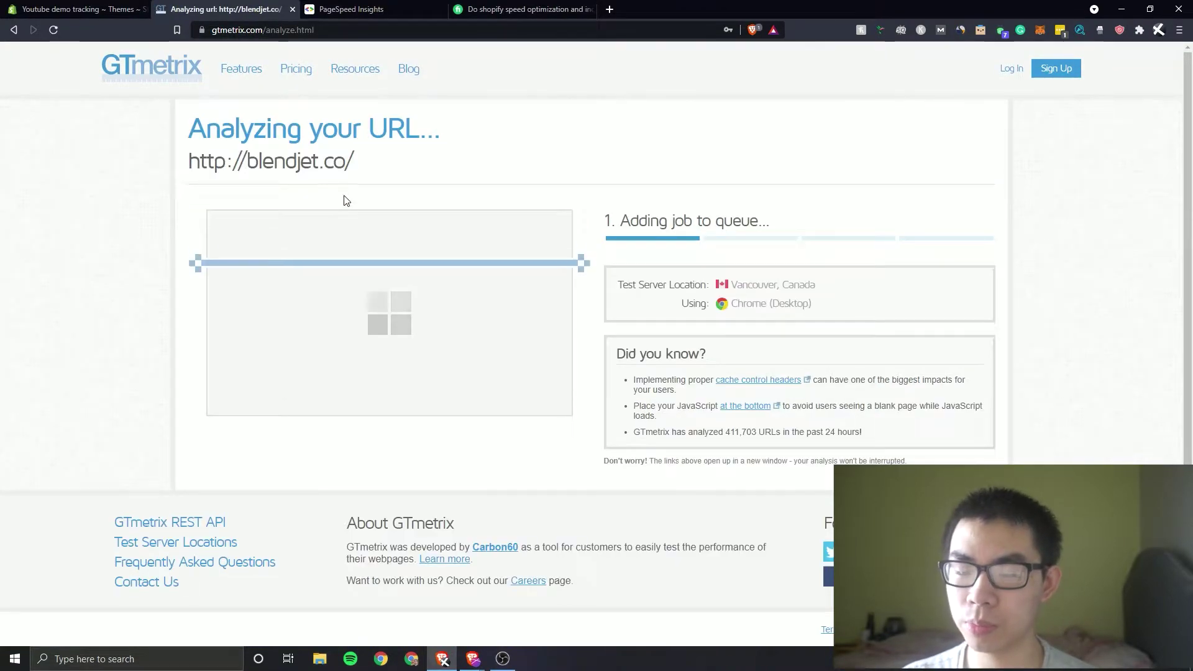
Step: Run a new GTmetrix performance test on blendjet.com
{"action": "left_click", "coordinate": [138, 73]}
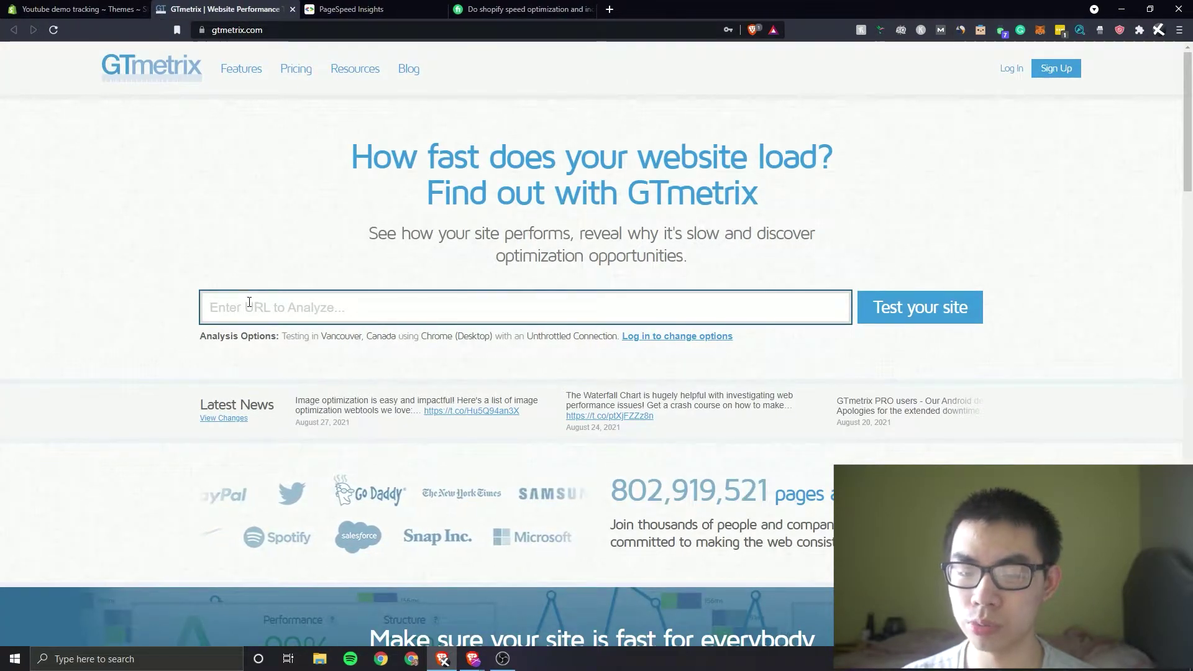
{"action": "type", "text": "blendjet.com"}
{"action": "key", "text": "Return"}
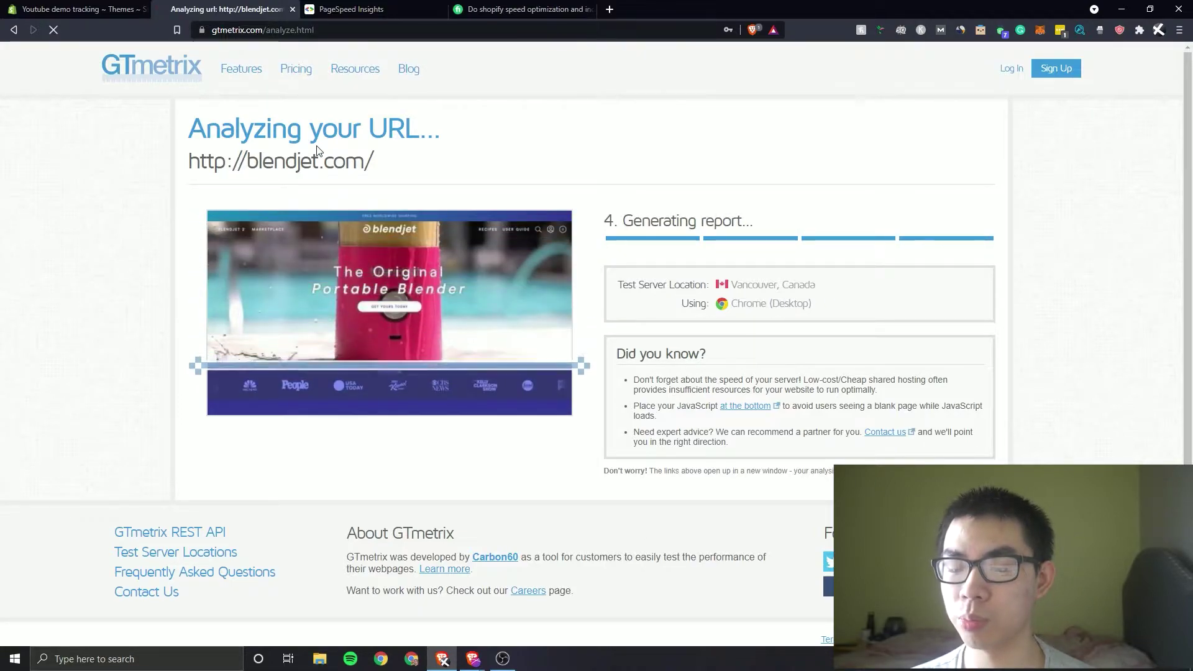
Step: Examine the blendjet.com report's GTmetrix grade, web vitals, speed visualization, top issues and fully loaded time
{"action": "scroll", "coordinate": [373, 174], "scroll_direction": "down", "scroll_amount": 3}
{"action": "scroll", "coordinate": [419, 187], "scroll_direction": "up", "scroll_amount": 1}
{"action": "scroll", "coordinate": [279, 141], "scroll_direction": "up", "scroll_amount": 2}
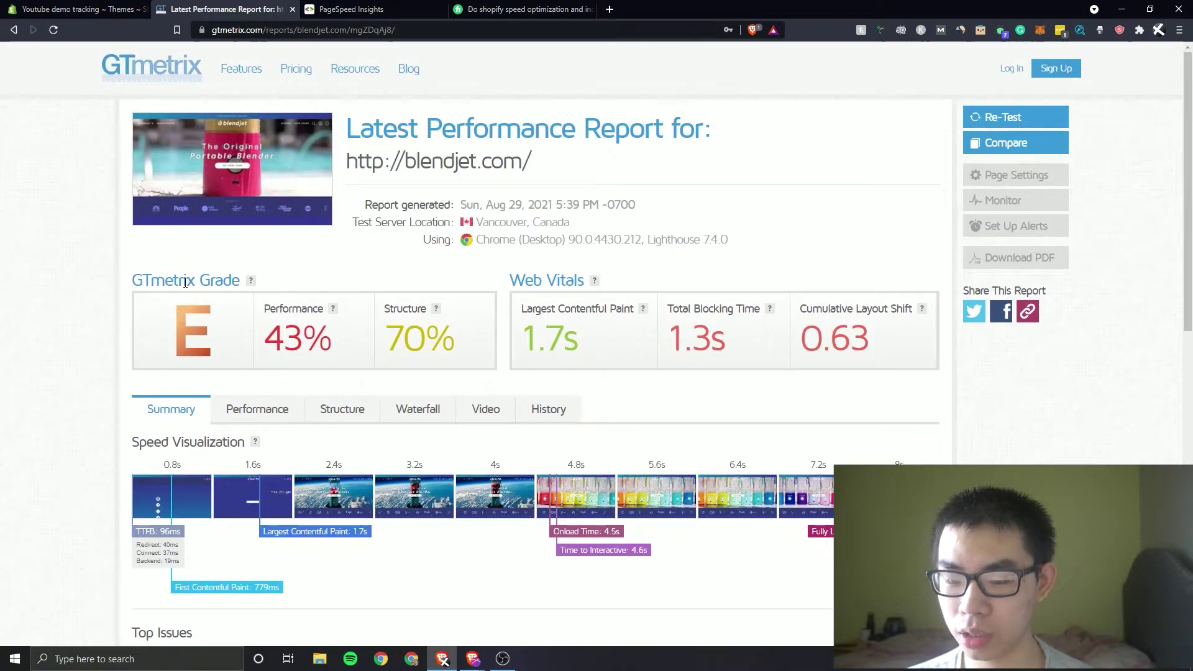
{"action": "scroll", "coordinate": [185, 282], "scroll_direction": "down", "scroll_amount": 2}
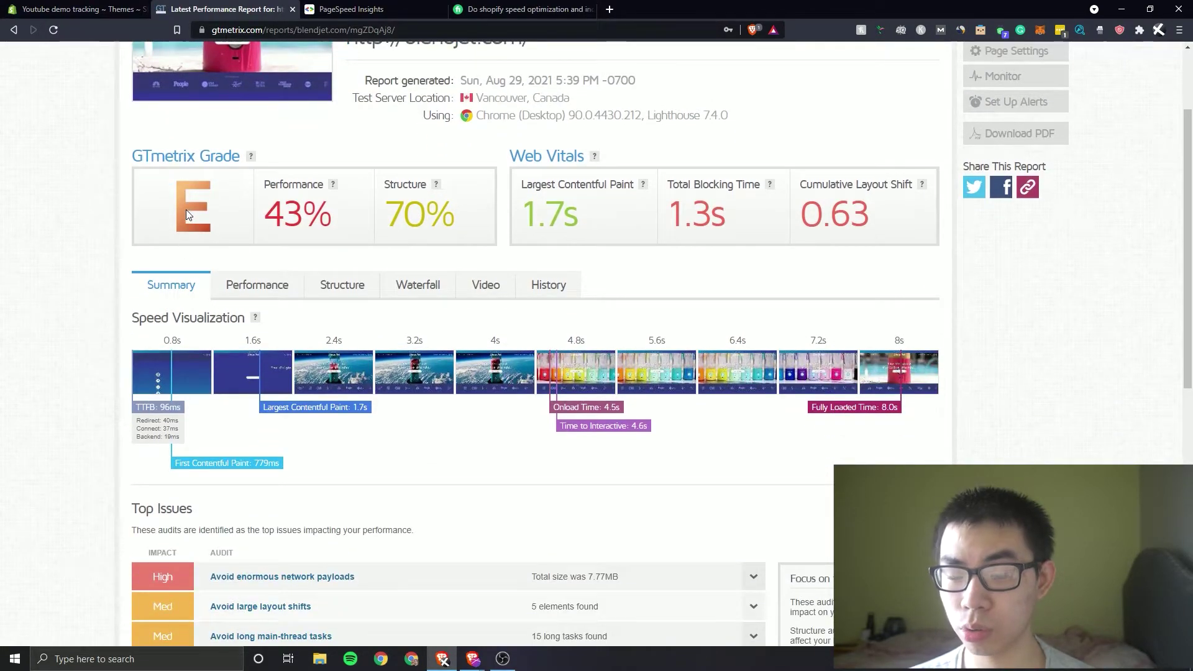
{"action": "scroll", "coordinate": [187, 214], "scroll_direction": "down", "scroll_amount": 5}
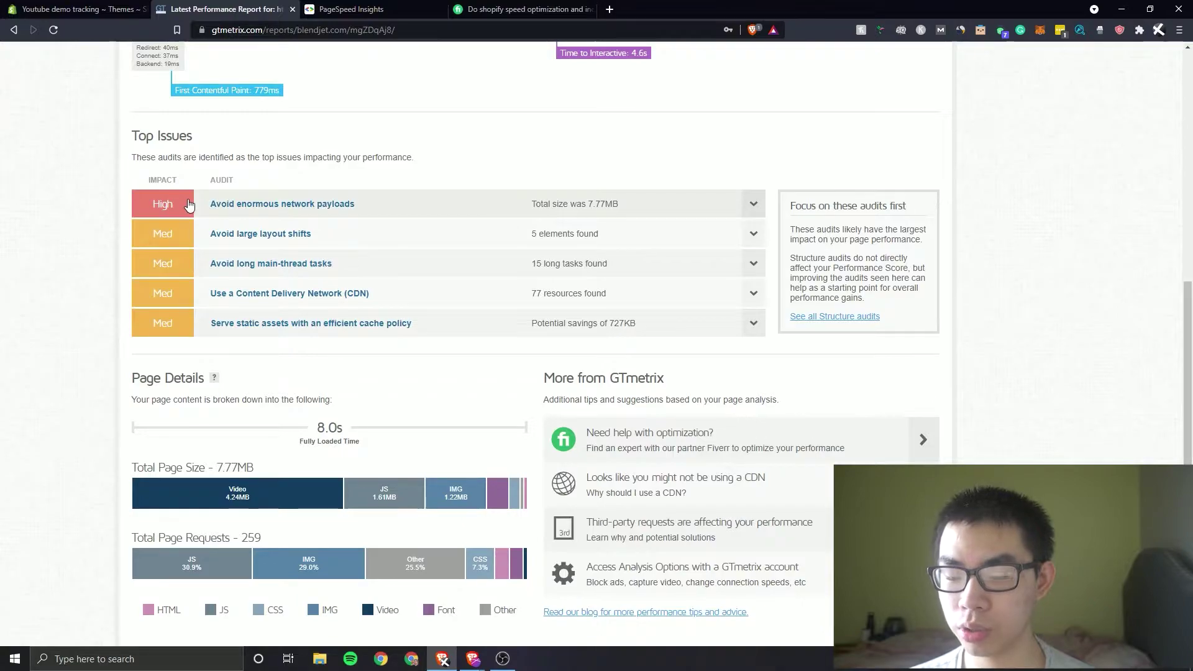
{"action": "scroll", "coordinate": [190, 205], "scroll_direction": "up", "scroll_amount": 7}
{"action": "scroll", "coordinate": [190, 195], "scroll_direction": "down", "scroll_amount": 9}
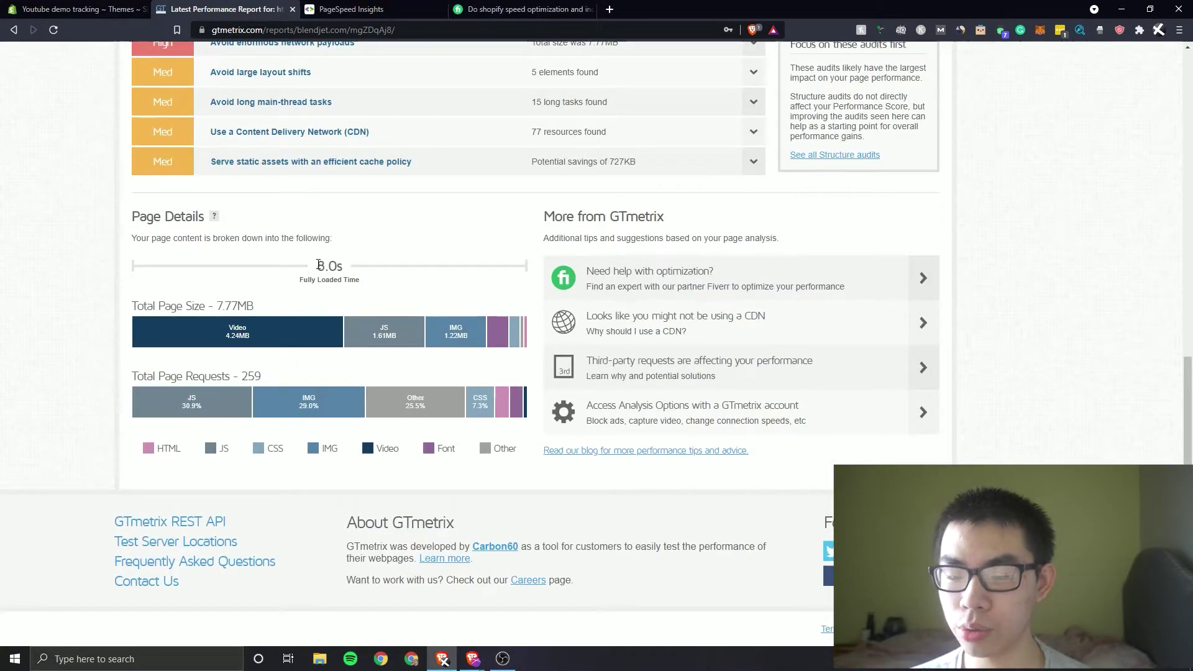
{"action": "scroll", "coordinate": [524, 284], "scroll_direction": "up", "scroll_amount": 10}
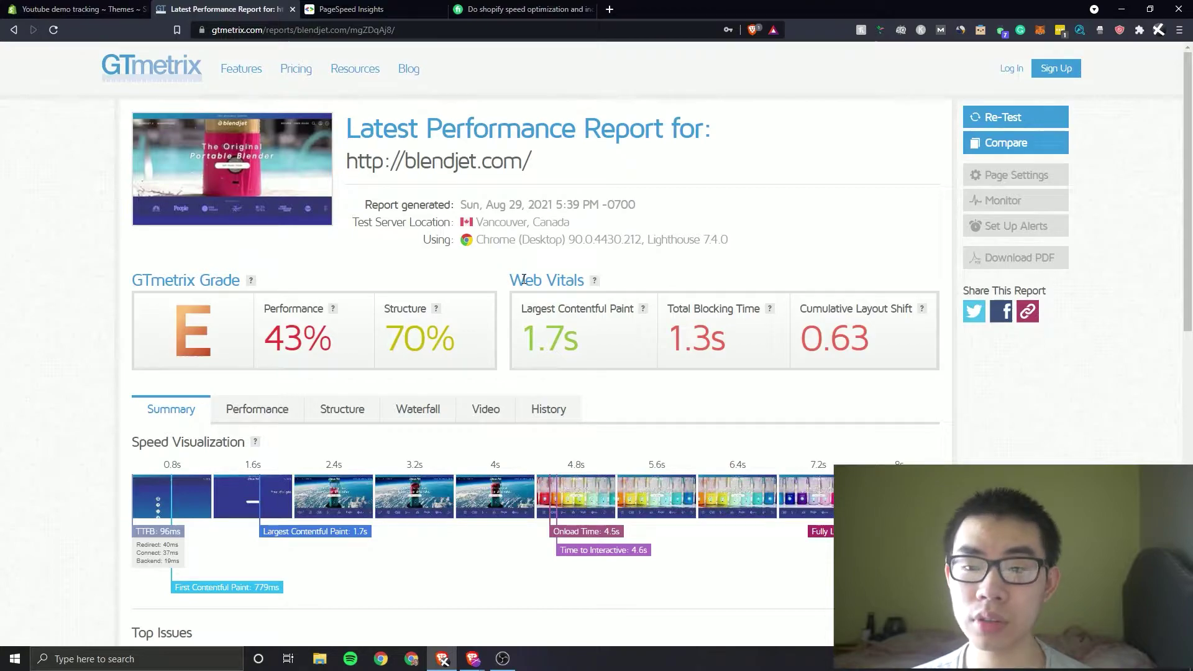
Step: Open the tested blendjet.com site from the report and look through its home page
{"action": "left_click", "coordinate": [530, 163]}
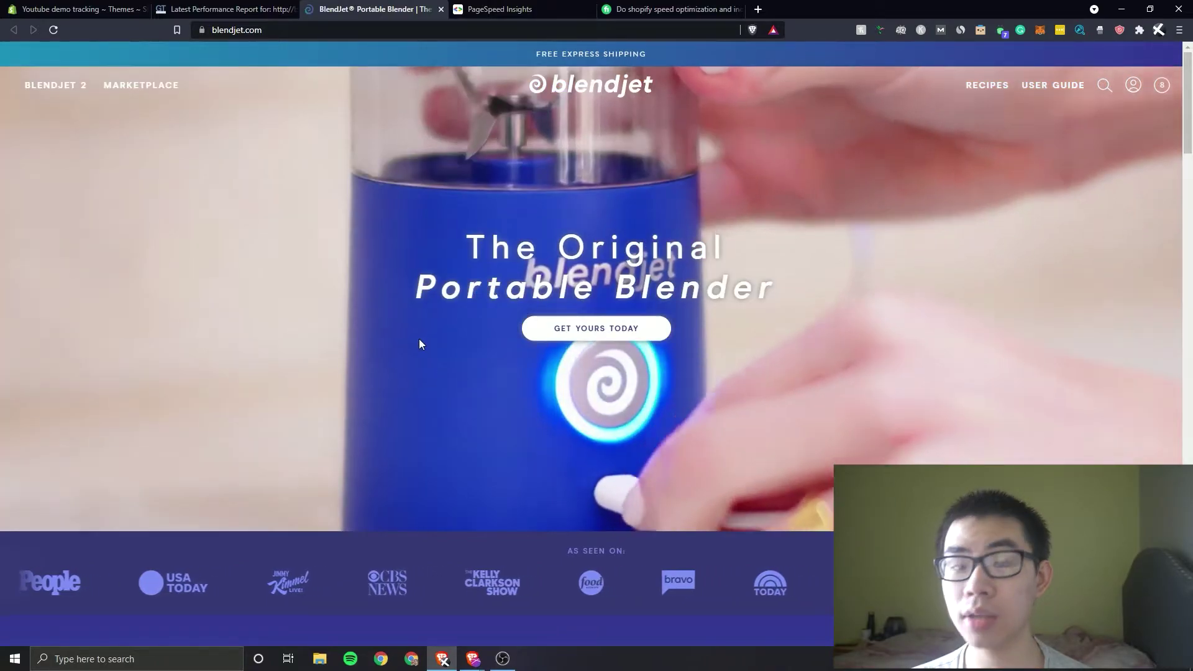
{"action": "scroll", "coordinate": [613, 396], "scroll_direction": "down", "scroll_amount": 15}
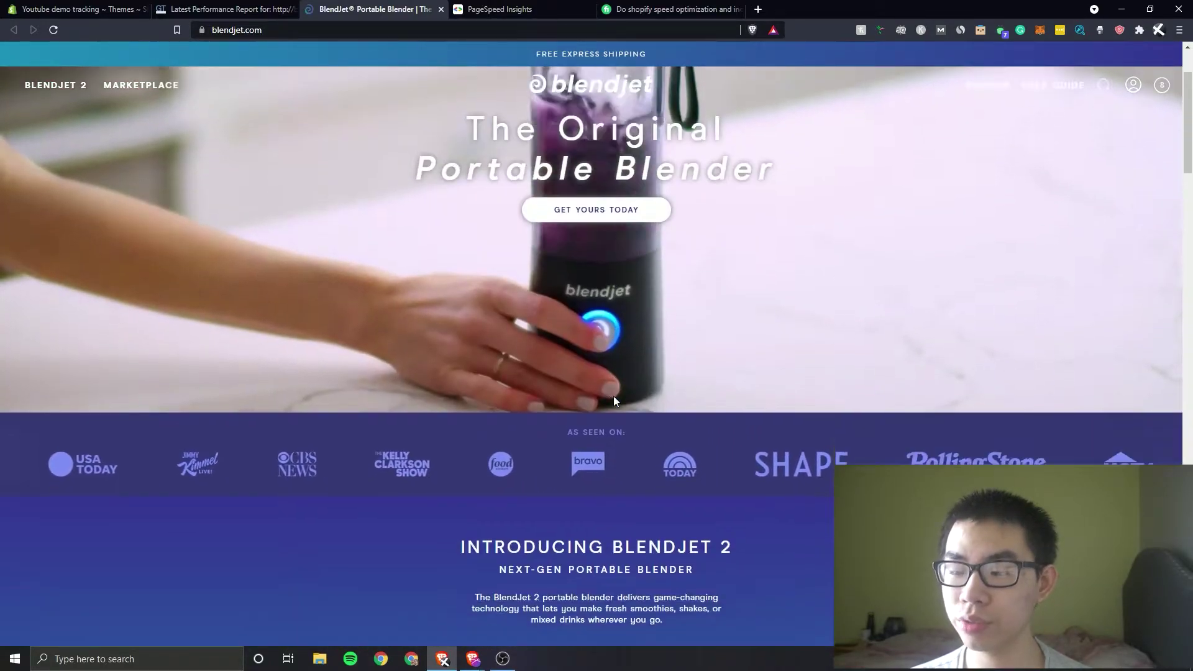
{"action": "scroll", "coordinate": [614, 393], "scroll_direction": "down", "scroll_amount": 20}
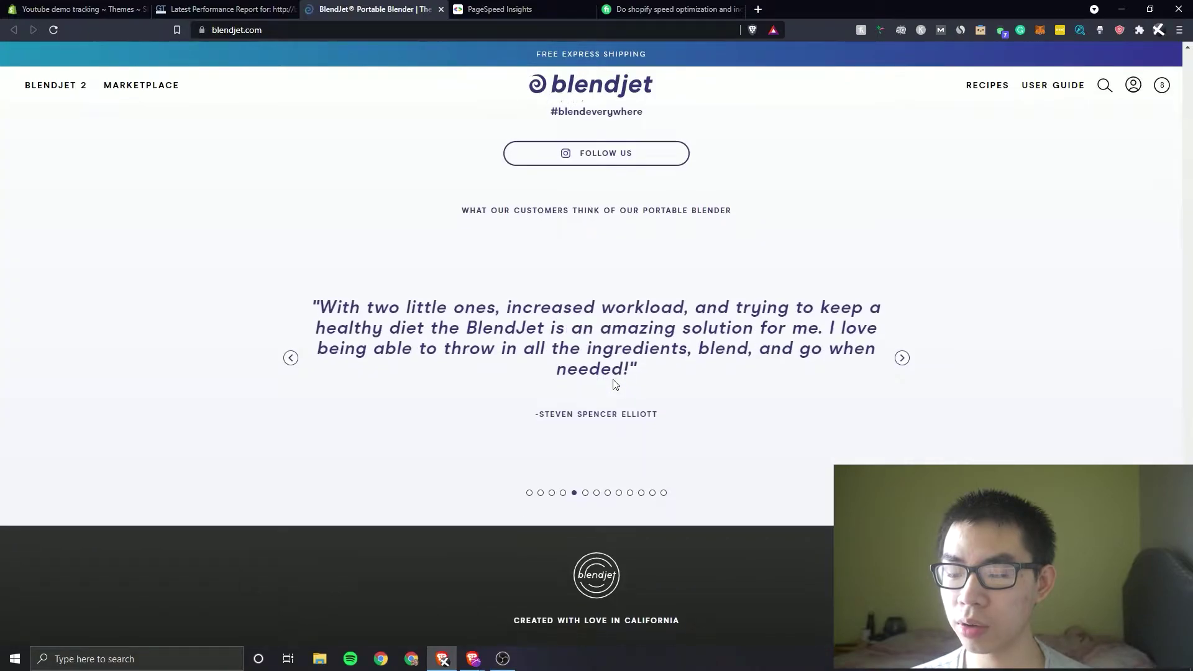
{"action": "scroll", "coordinate": [616, 383], "scroll_direction": "up", "scroll_amount": 1}
{"action": "scroll", "coordinate": [614, 381], "scroll_direction": "up", "scroll_amount": 20}
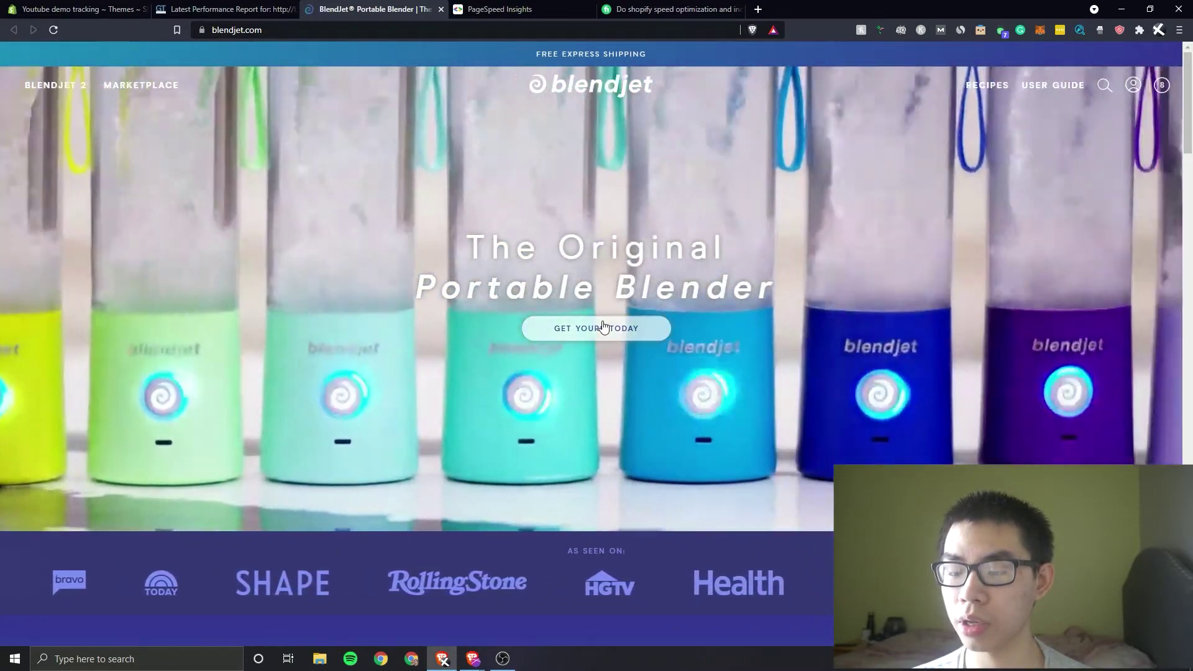
Step: Open the BlendJet 2 product page and select the Black color
{"action": "left_click", "coordinate": [607, 326]}
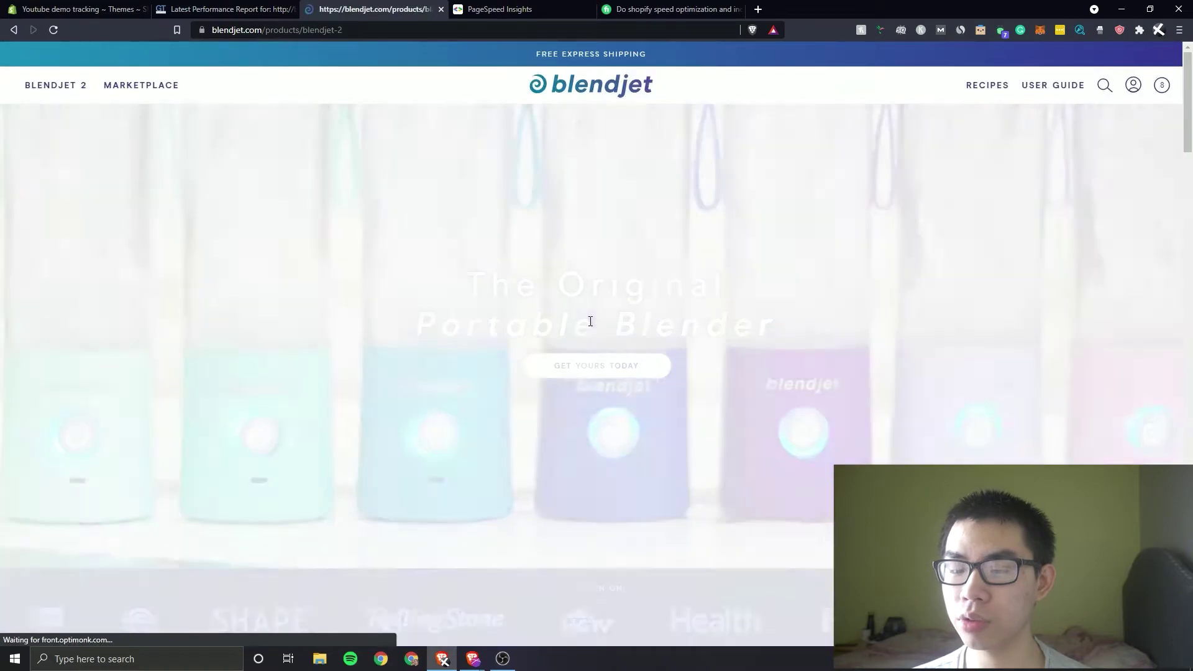
{"action": "scroll", "coordinate": [505, 407], "scroll_direction": "down", "scroll_amount": 5}
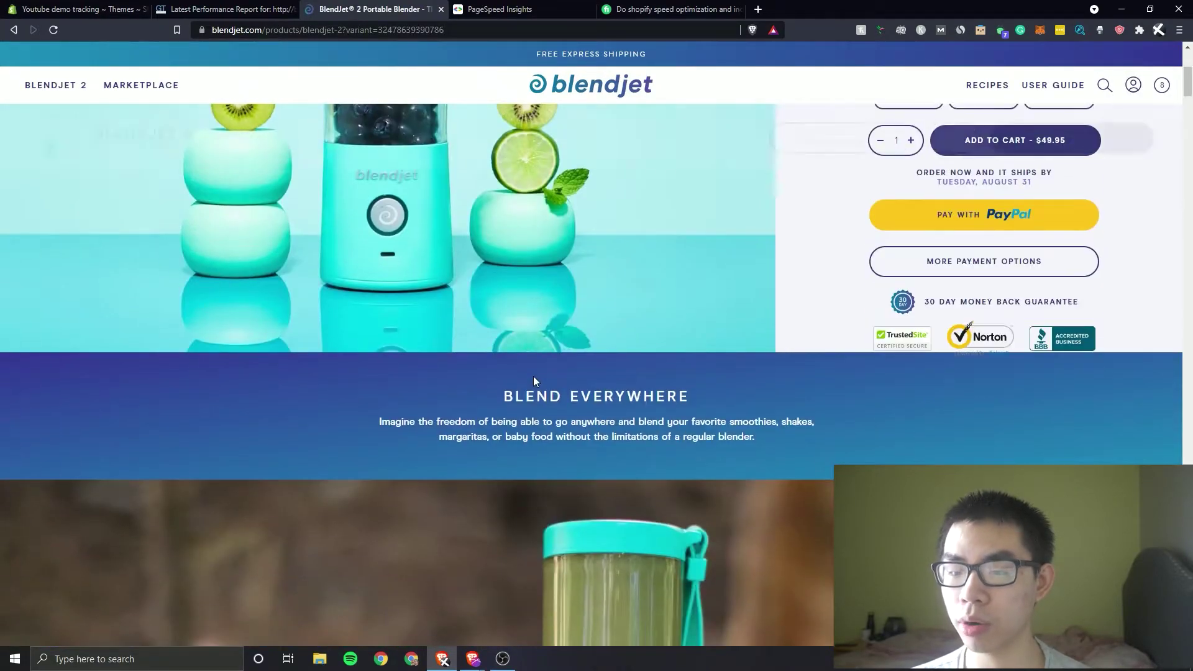
{"action": "scroll", "coordinate": [400, 54], "scroll_direction": "up", "scroll_amount": 5}
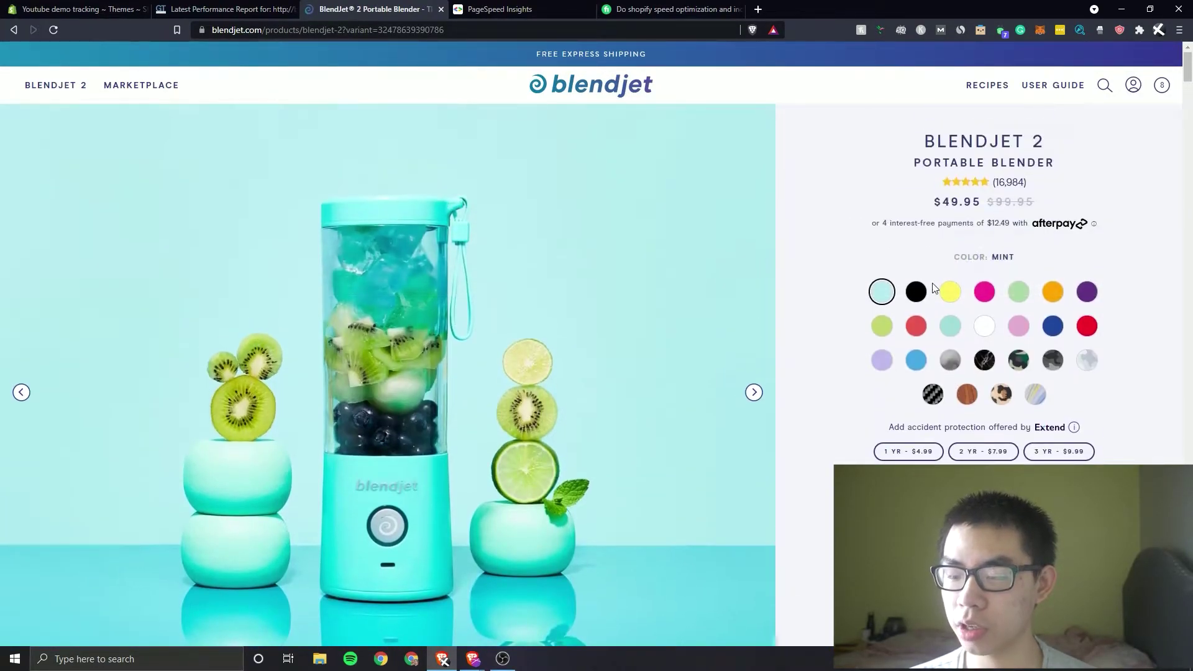
{"action": "left_click", "coordinate": [915, 291]}
Step: Copy the full URL of the black BlendJet 2 product page
{"action": "left_click", "coordinate": [434, 30]}
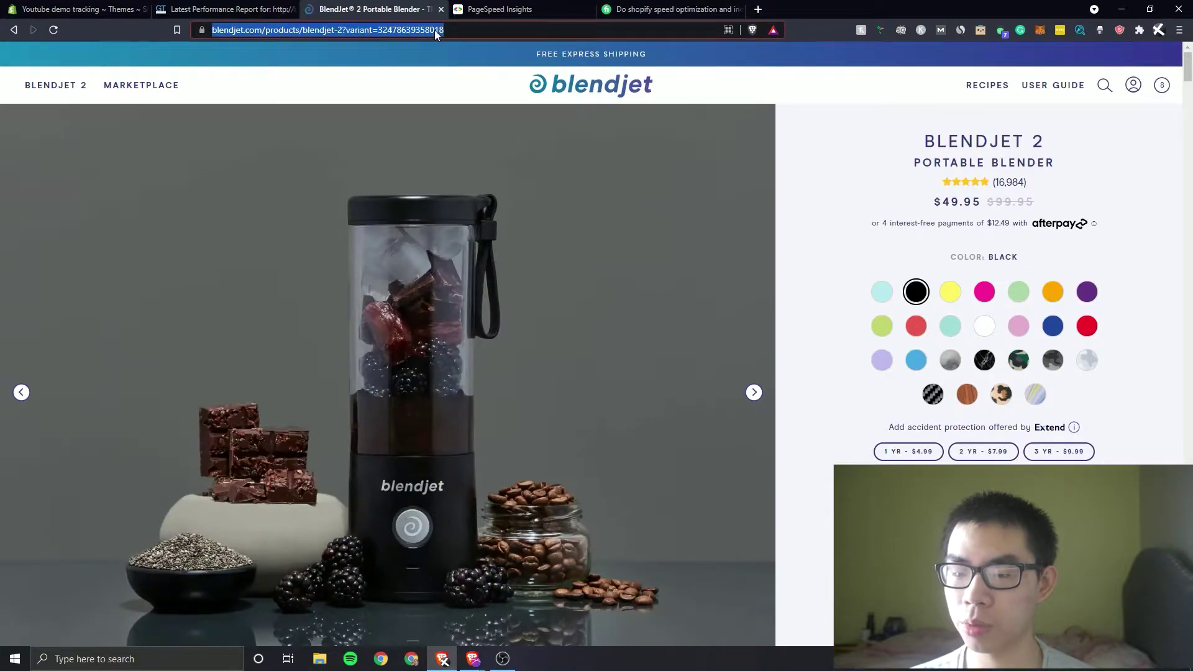
{"action": "right_click", "coordinate": [434, 29]}
{"action": "left_click", "coordinate": [487, 93]}
Step: Return to GTmetrix and run a new performance test on the copied BlendJet 2 product page URL
{"action": "left_click", "coordinate": [248, 8]}
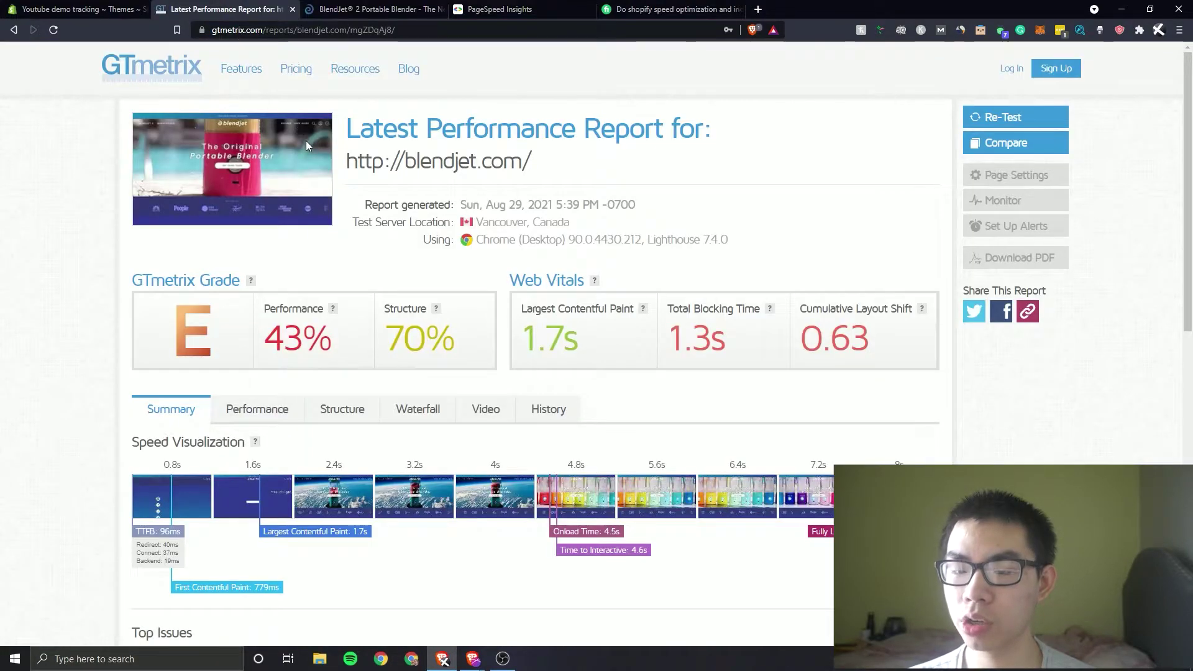
{"action": "scroll", "coordinate": [299, 403], "scroll_direction": "down", "scroll_amount": 10}
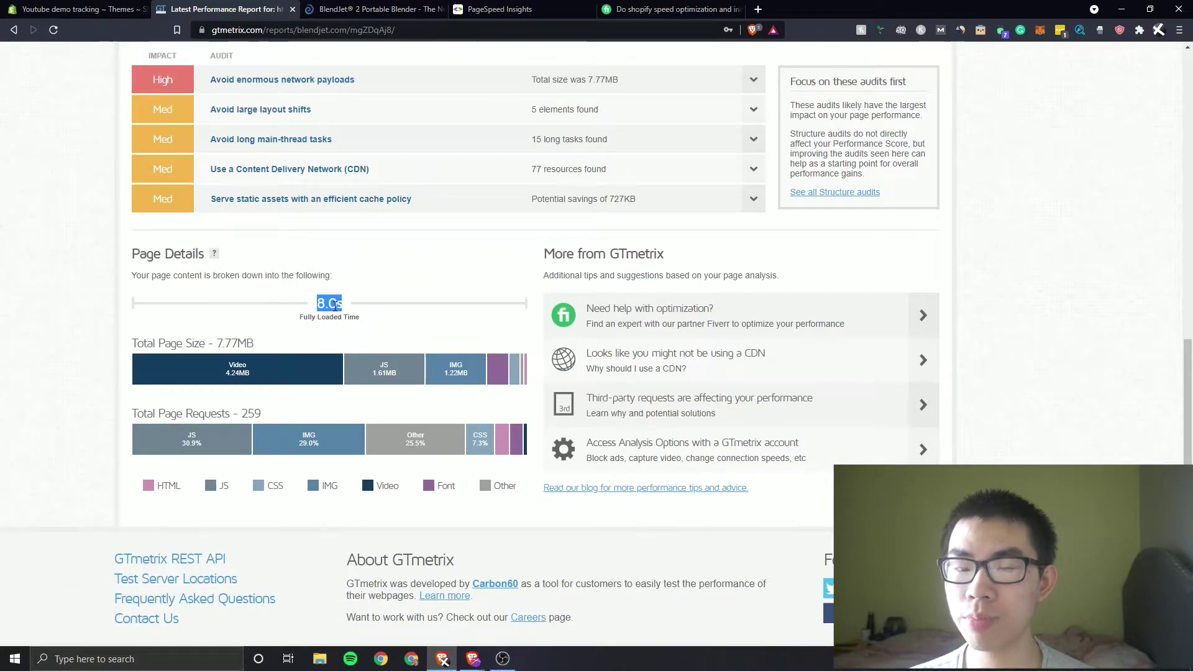
{"action": "scroll", "coordinate": [336, 304], "scroll_direction": "up", "scroll_amount": 10}
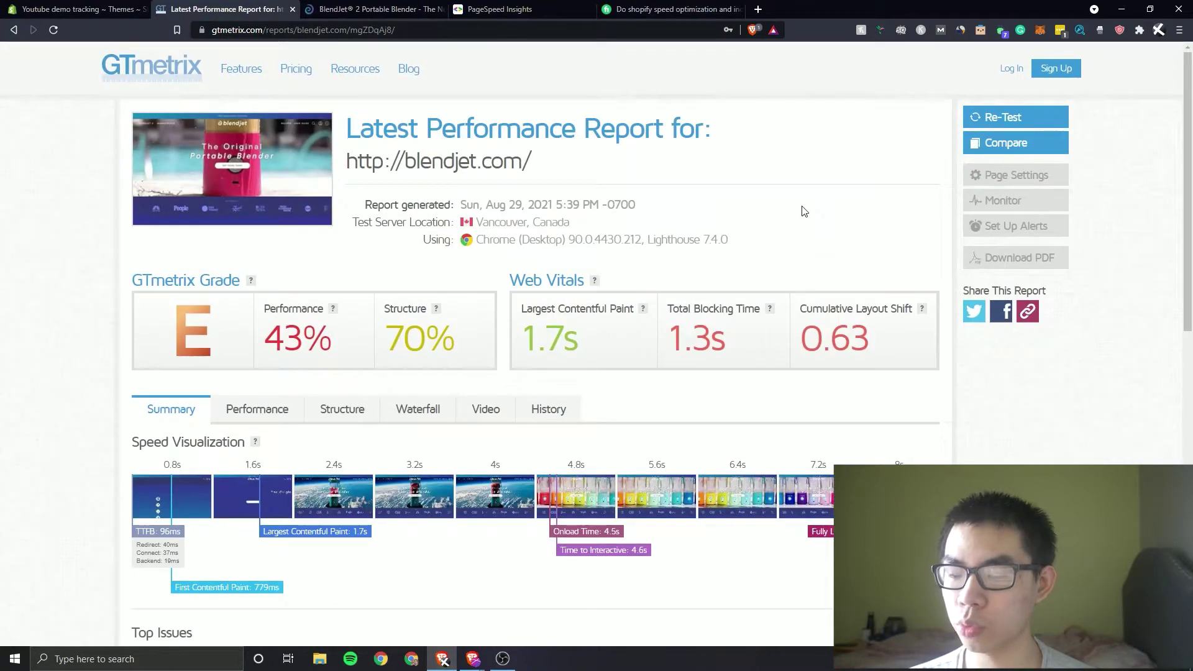
{"action": "left_click", "coordinate": [180, 69]}
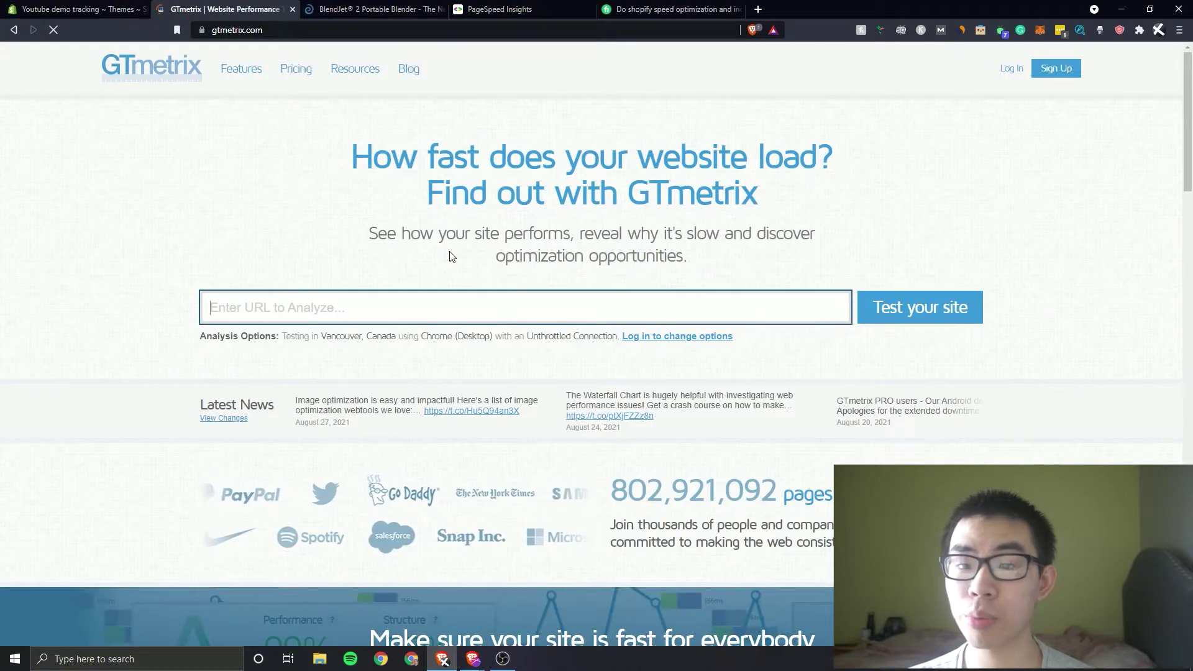
{"action": "key", "text": "ctrl+v"}
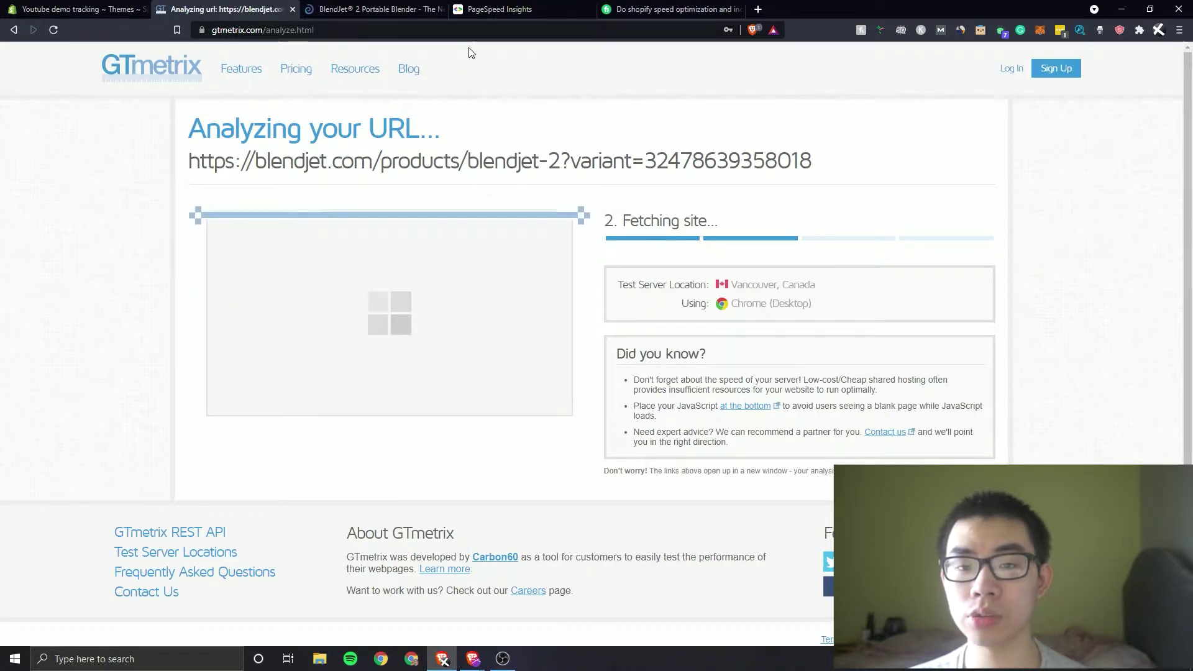
Step: Examine the product page's GTmetrix report, including its page details, fully loaded time and performance grade
{"action": "left_click", "coordinate": [497, 10]}
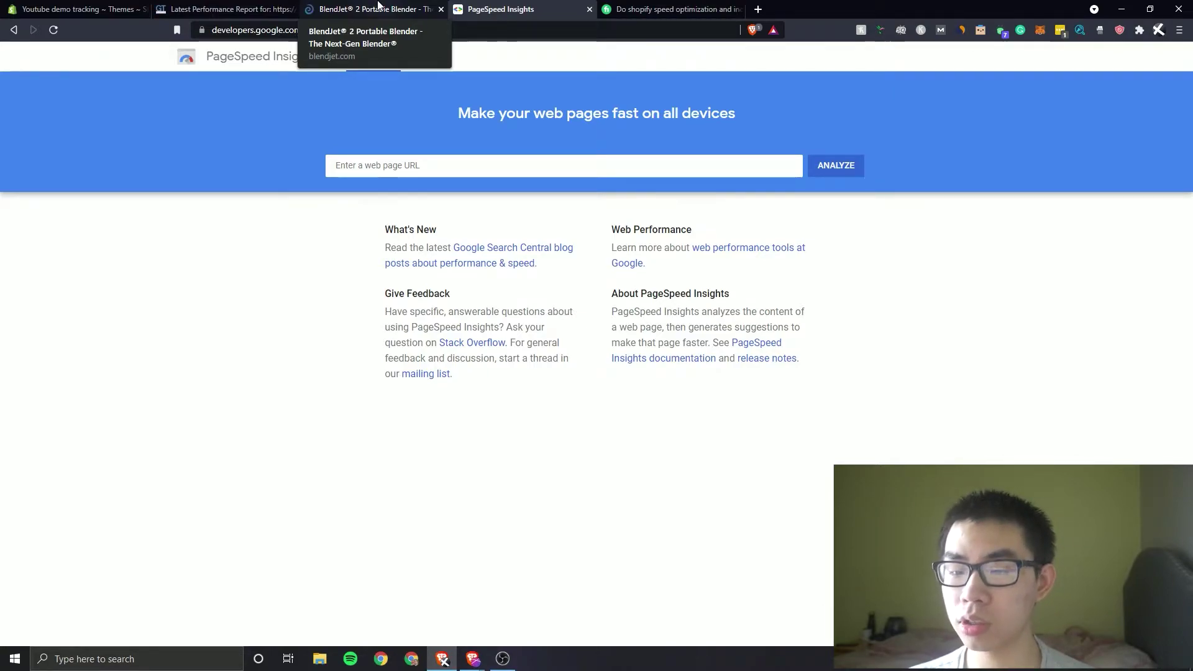
{"action": "left_click", "coordinate": [377, 5]}
{"action": "left_click", "coordinate": [285, 5]}
{"action": "scroll", "coordinate": [311, 264], "scroll_direction": "down", "scroll_amount": 10}
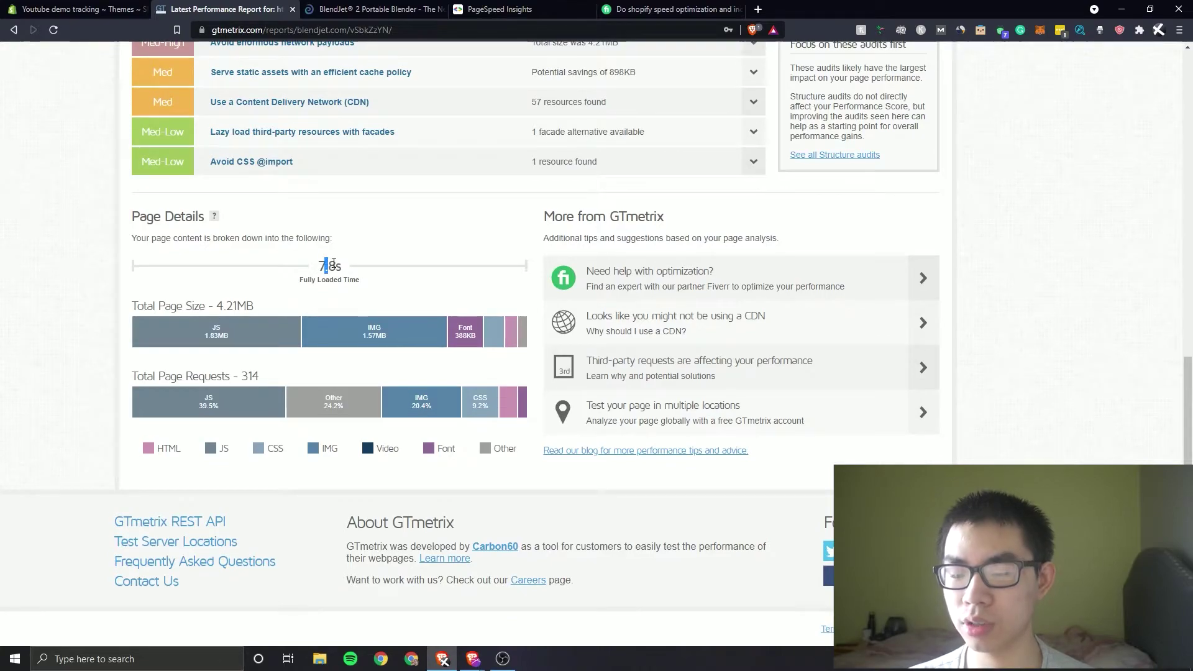
{"action": "scroll", "coordinate": [358, 242], "scroll_direction": "up", "scroll_amount": 15}
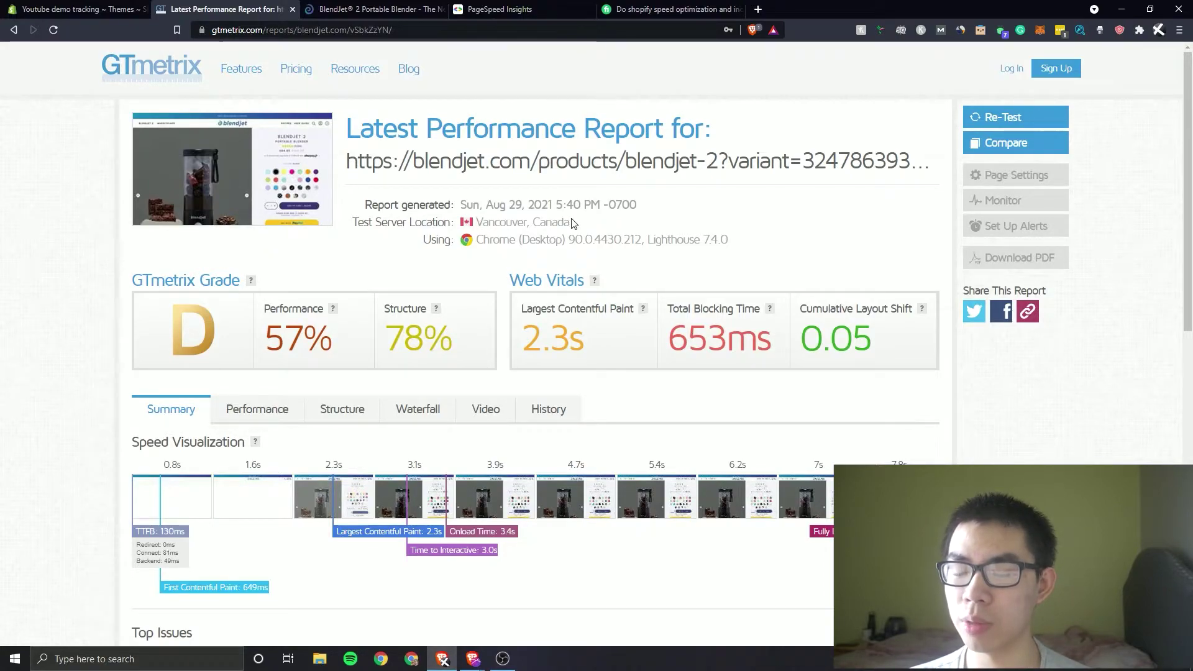
Step: Check blendjet.com's SimilarWeb data on the product page, including visits over time, monthly visits and top countries
{"action": "key", "text": "ctrl+Tab"}
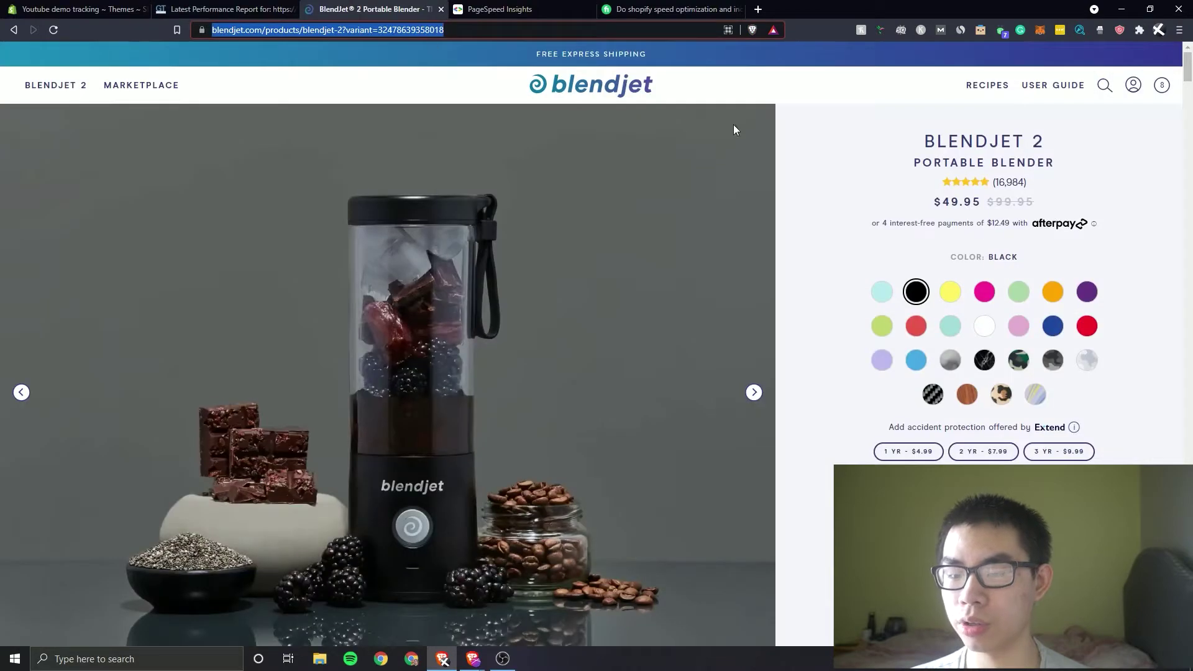
{"action": "left_click", "coordinate": [962, 32]}
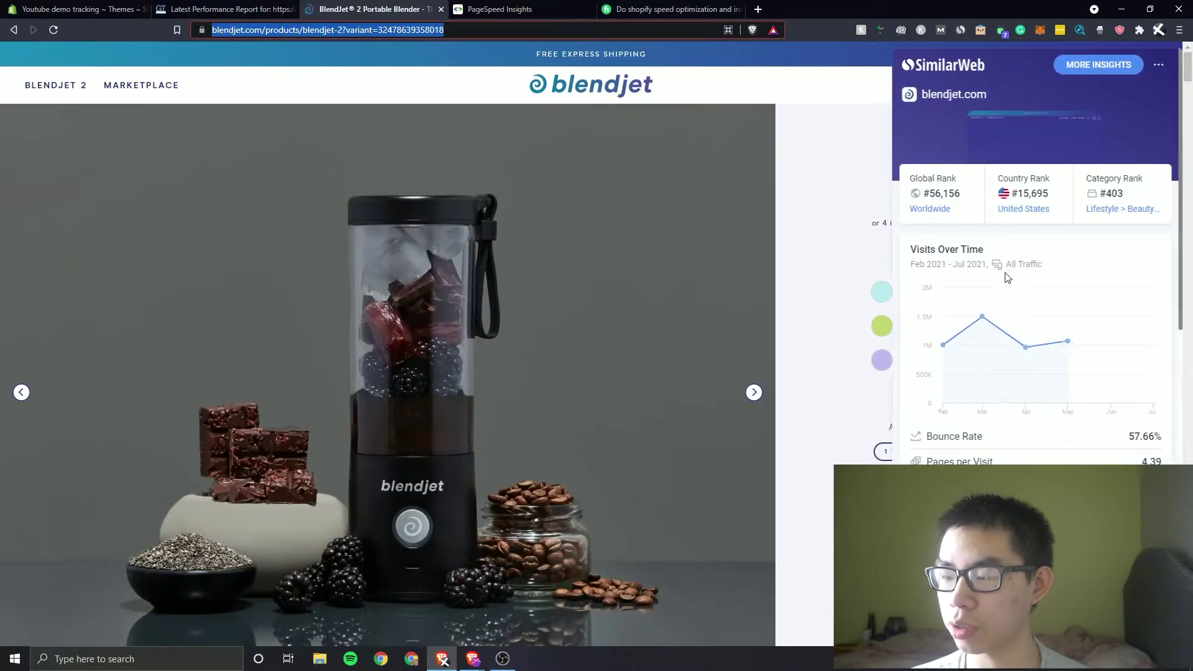
{"action": "scroll", "coordinate": [1019, 237], "scroll_direction": "down", "scroll_amount": 7}
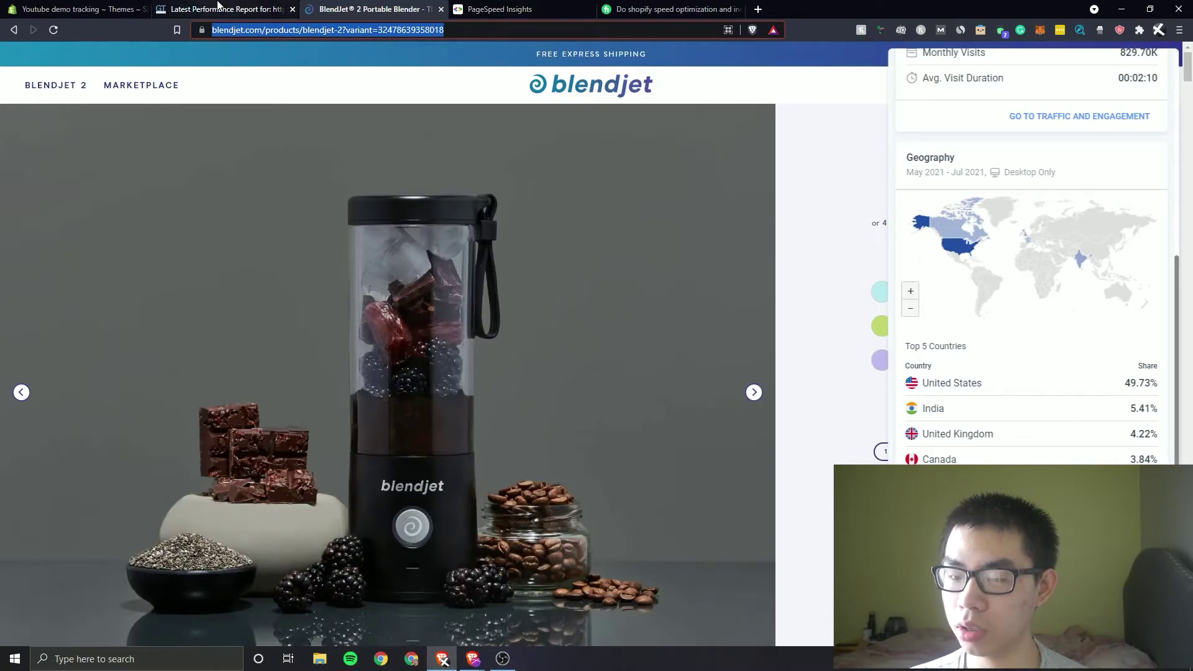
Step: Return to the product page's GTmetrix report and recheck its grades and speed visualization
{"action": "left_click", "coordinate": [256, 8]}
{"action": "scroll", "coordinate": [502, 267], "scroll_direction": "down", "scroll_amount": 4}
{"action": "scroll", "coordinate": [502, 267], "scroll_direction": "up", "scroll_amount": 4}
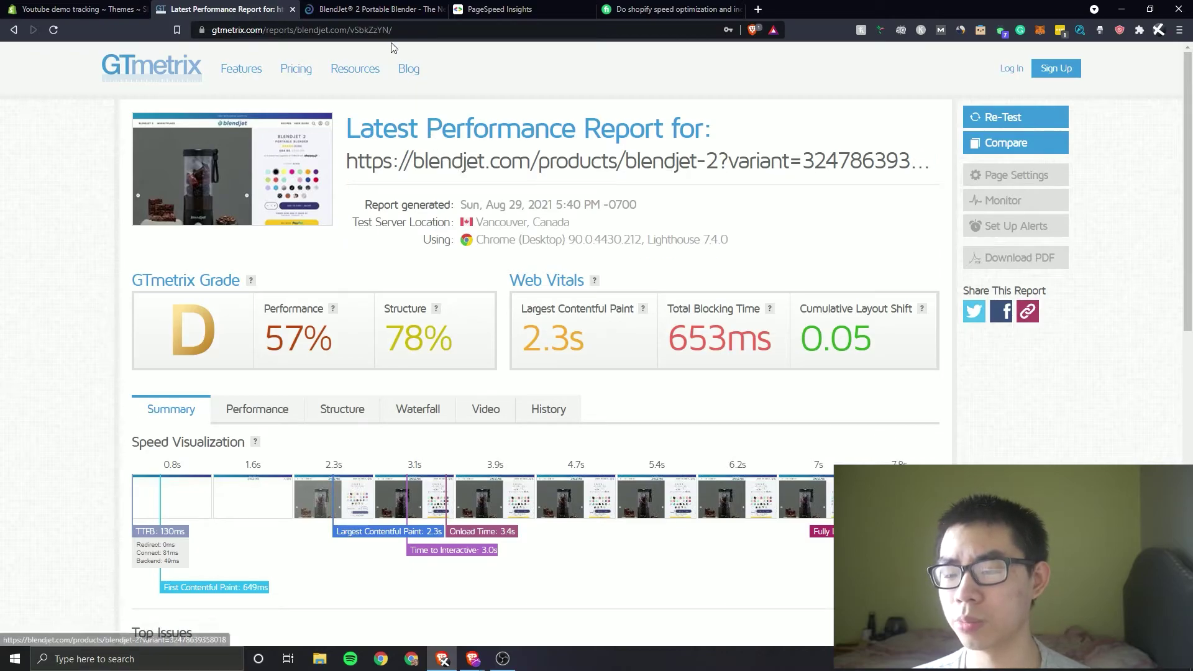
Step: Switch to PageSpeed Insights and run an analysis of blendjet.com
{"action": "left_click", "coordinate": [395, 14]}
{"action": "left_click", "coordinate": [486, 12]}
{"action": "left_click", "coordinate": [378, 166]}
{"action": "type", "text": "blendjet.com"}
{"action": "key", "text": "Return"}
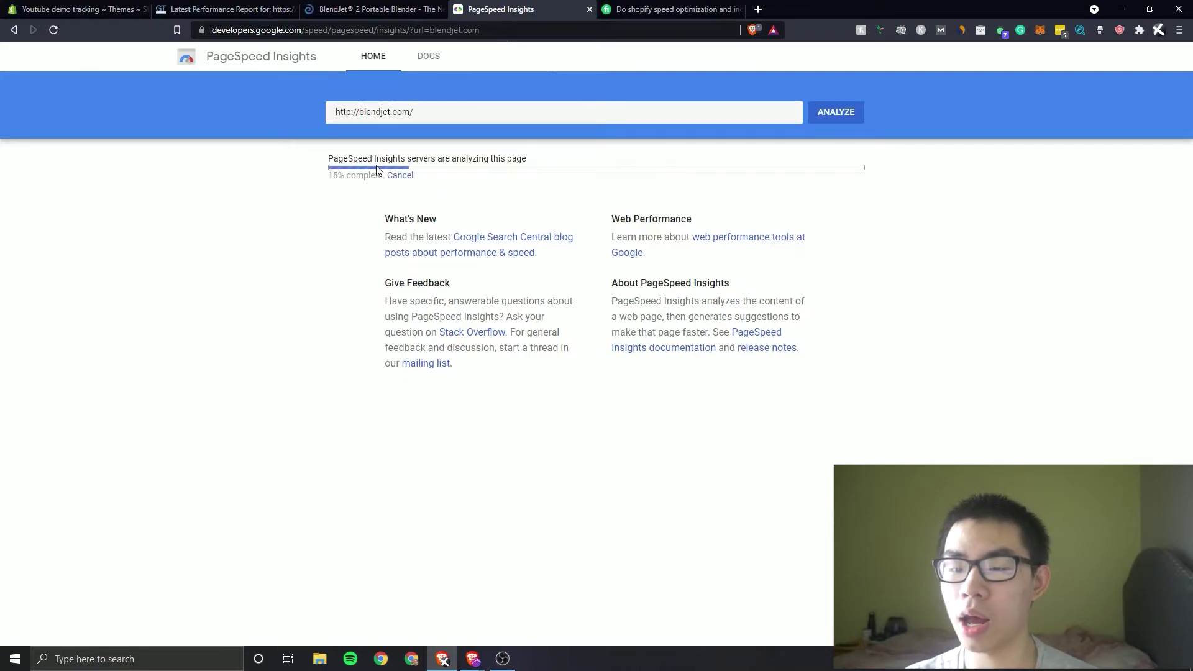
Step: Examine the product page's GTmetrix top issues and page details, including the JavaScript and image shares of the total page size
{"action": "left_click", "coordinate": [426, 5]}
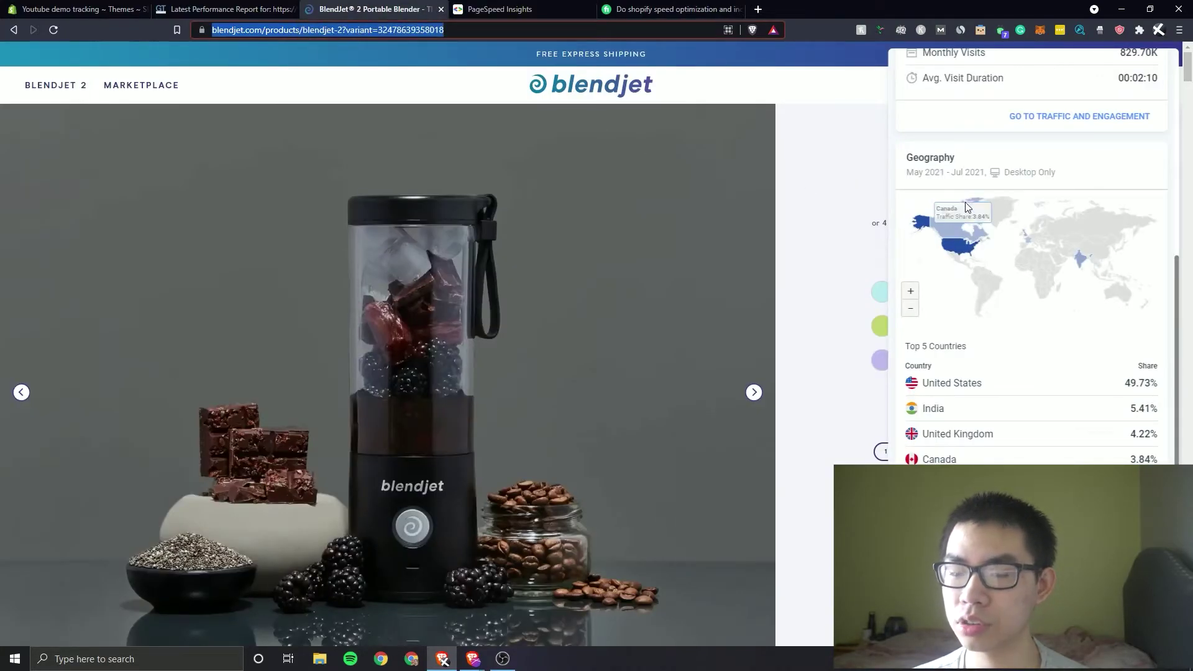
{"action": "left_click", "coordinate": [182, 5]}
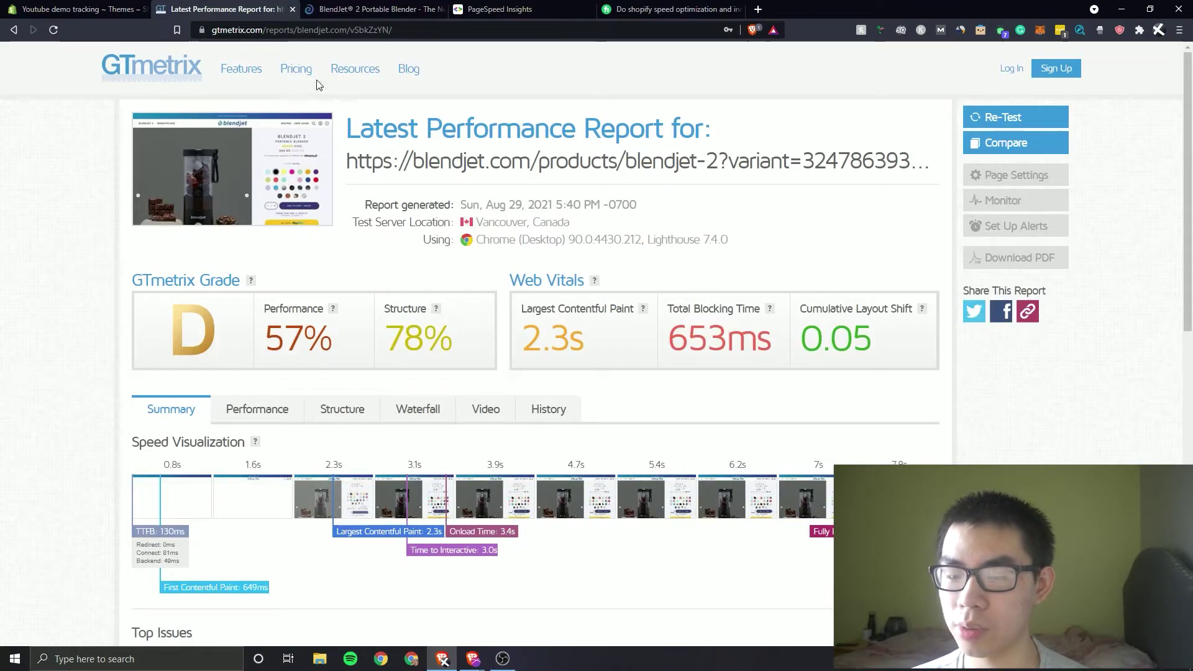
{"action": "scroll", "coordinate": [698, 128], "scroll_direction": "down", "scroll_amount": 7}
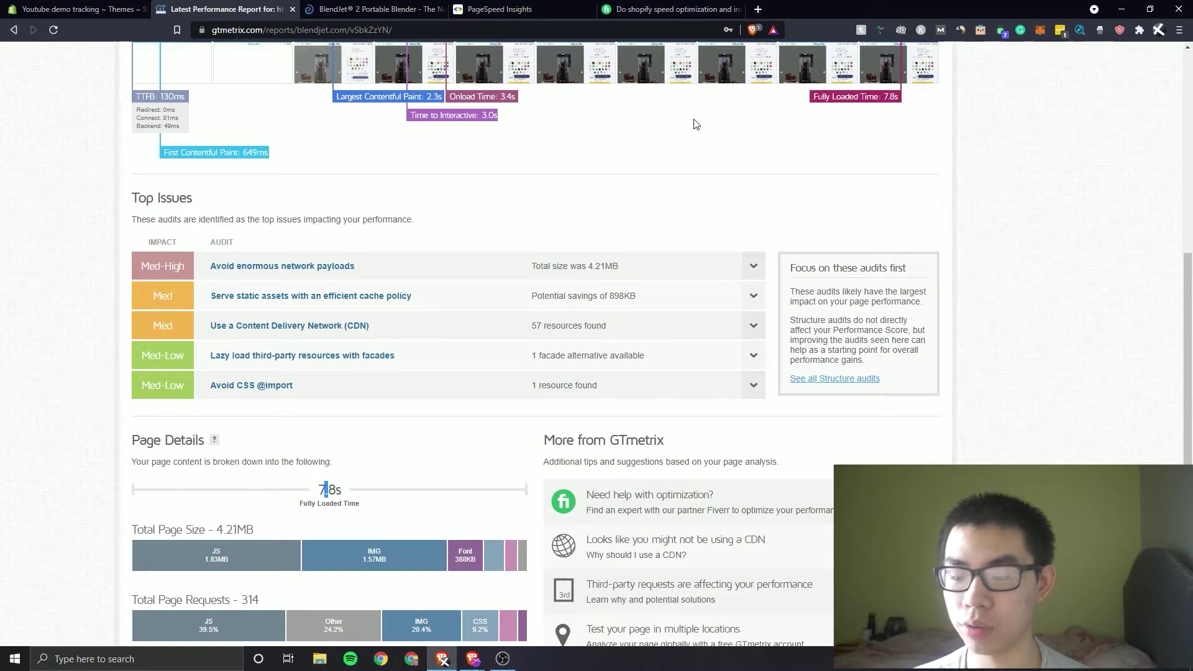
{"action": "scroll", "coordinate": [696, 124], "scroll_direction": "down", "scroll_amount": 5}
{"action": "scroll", "coordinate": [393, 405], "scroll_direction": "up", "scroll_amount": 4}
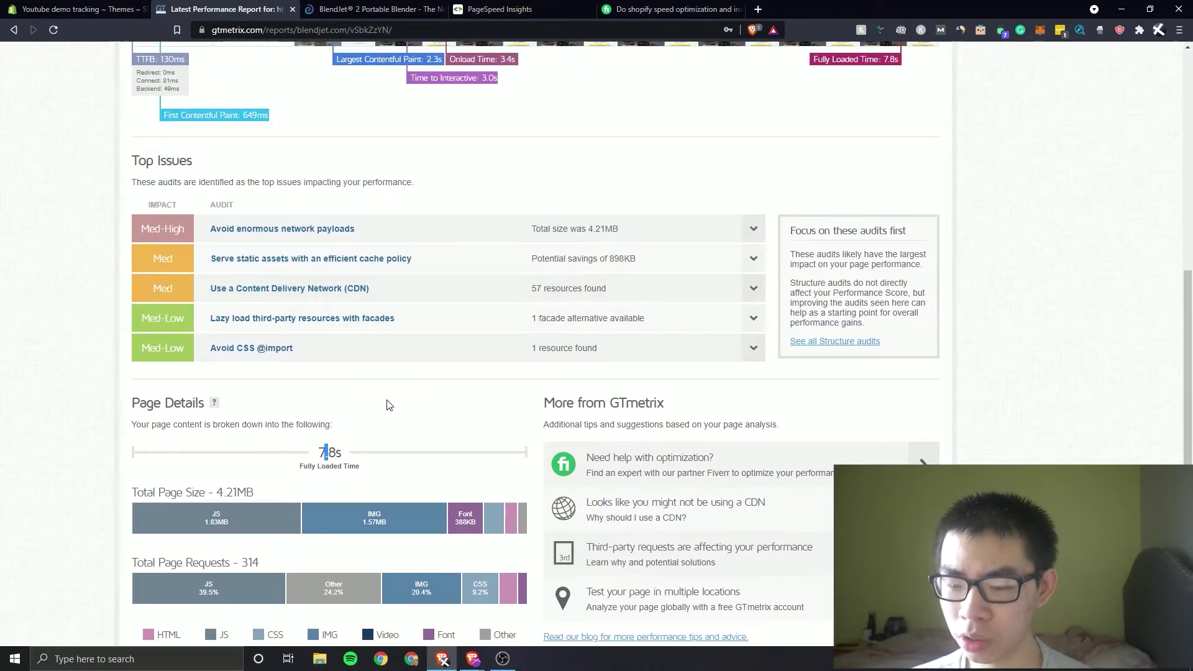
{"action": "scroll", "coordinate": [104, 344], "scroll_direction": "down", "scroll_amount": 3}
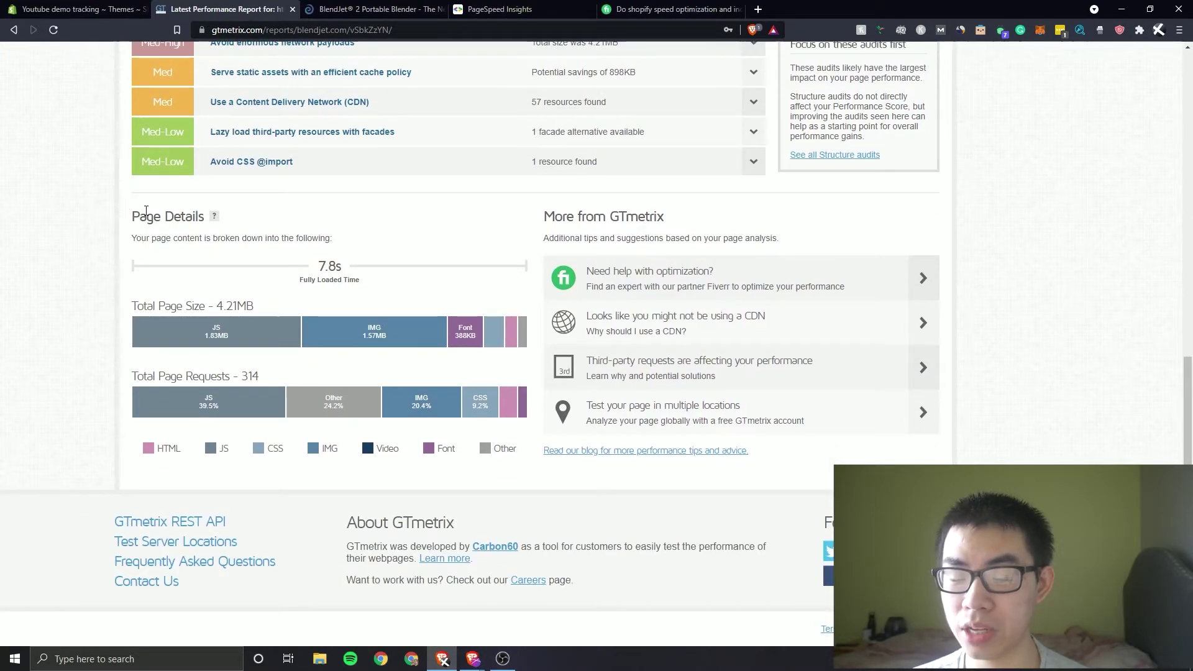
{"action": "mouse_move", "coordinate": [217, 332]}
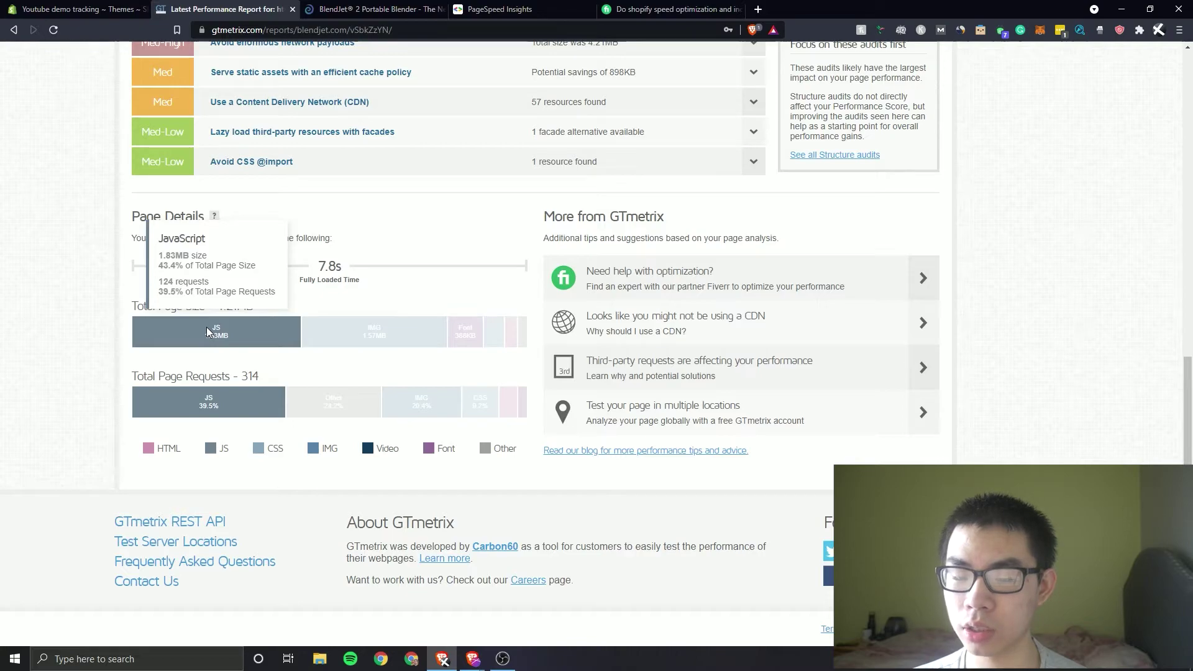
{"action": "mouse_move", "coordinate": [375, 337]}
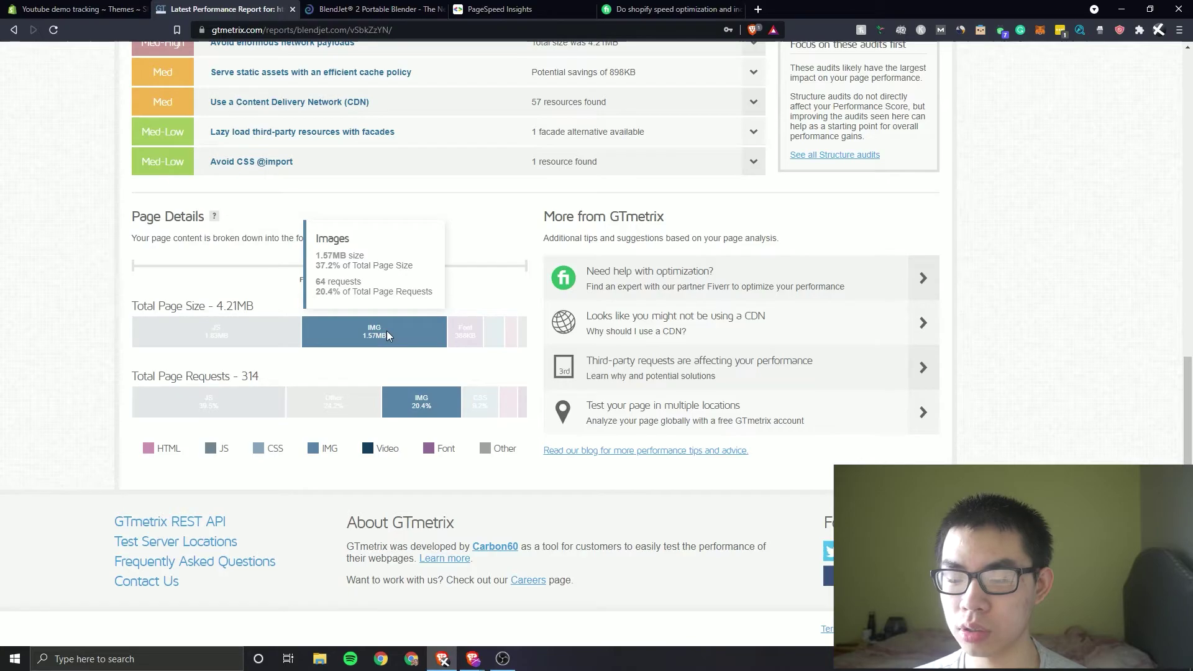
Step: Open BlendJet's home page from the product page, browse its sections, and recheck the GTmetrix page size breakdown
{"action": "left_click", "coordinate": [505, 9]}
{"action": "left_click", "coordinate": [376, 9]}
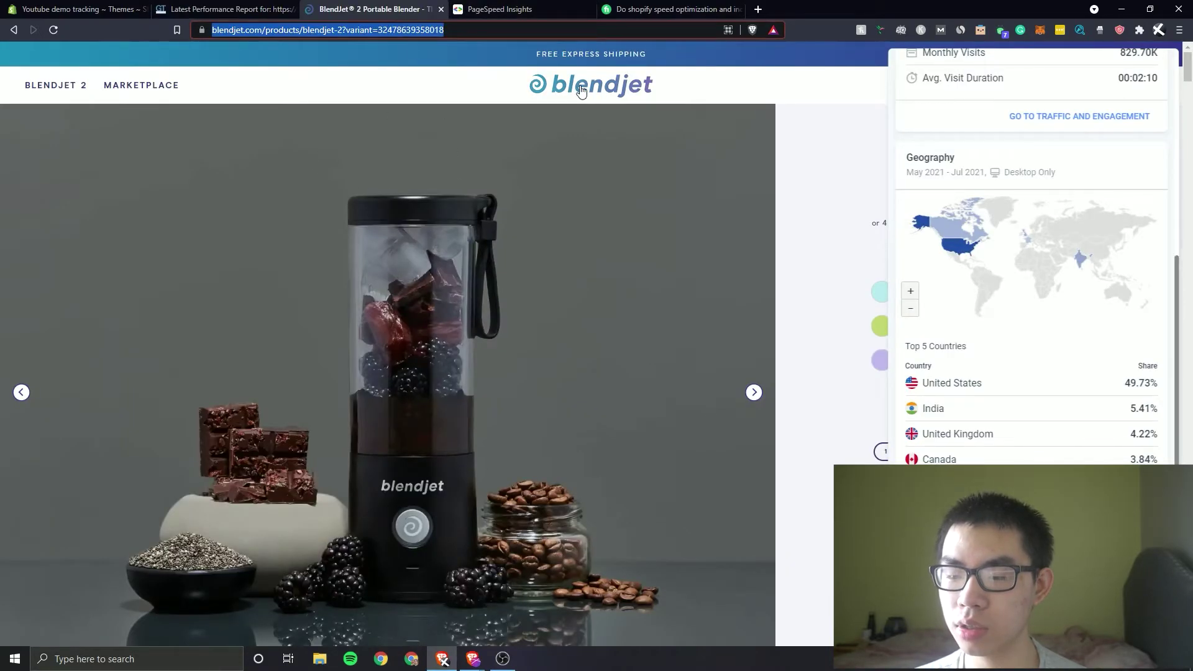
{"action": "scroll", "coordinate": [542, 328], "scroll_direction": "down", "scroll_amount": 7}
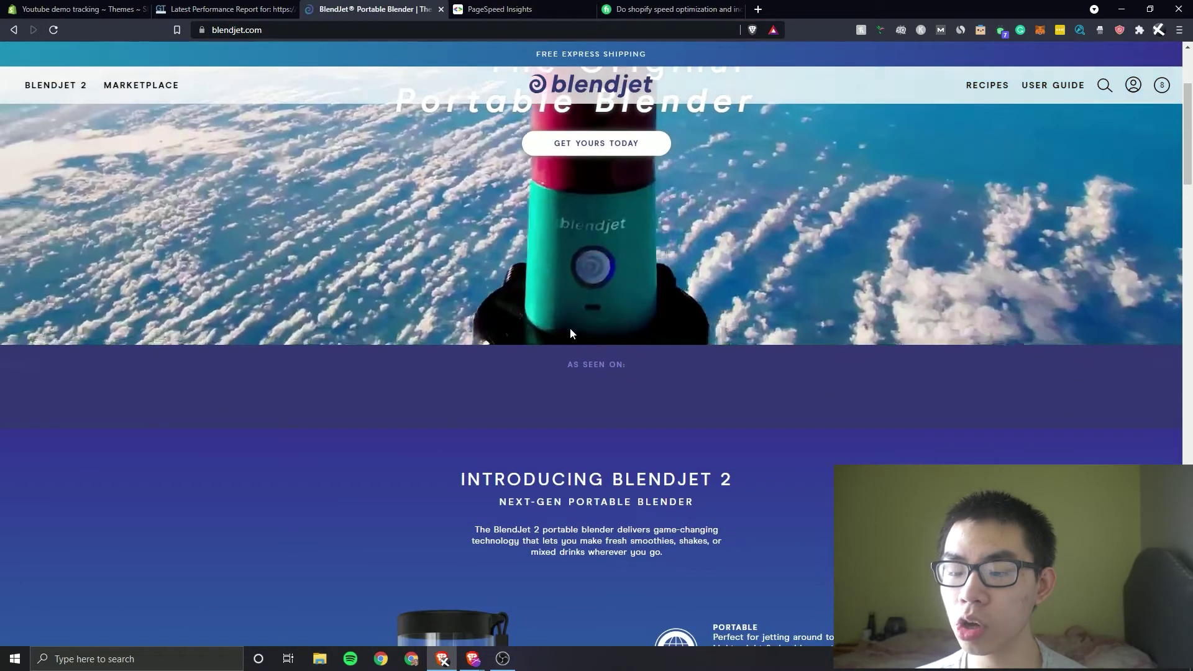
{"action": "scroll", "coordinate": [472, 329], "scroll_direction": "down", "scroll_amount": 20}
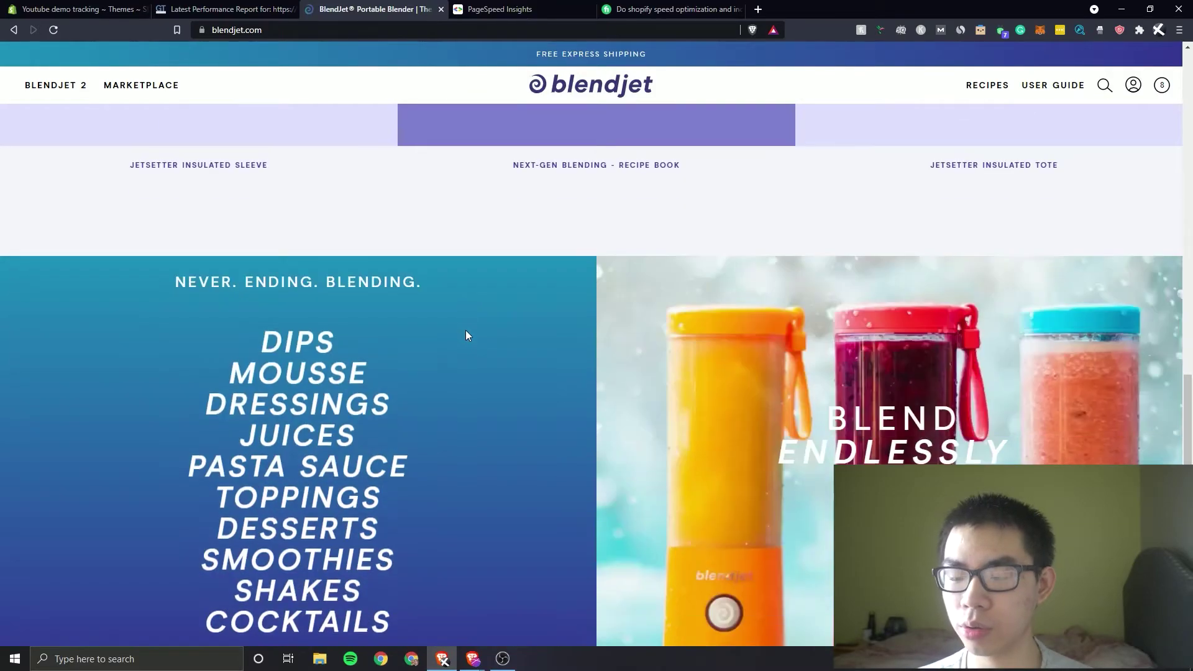
{"action": "key", "text": "Home"}
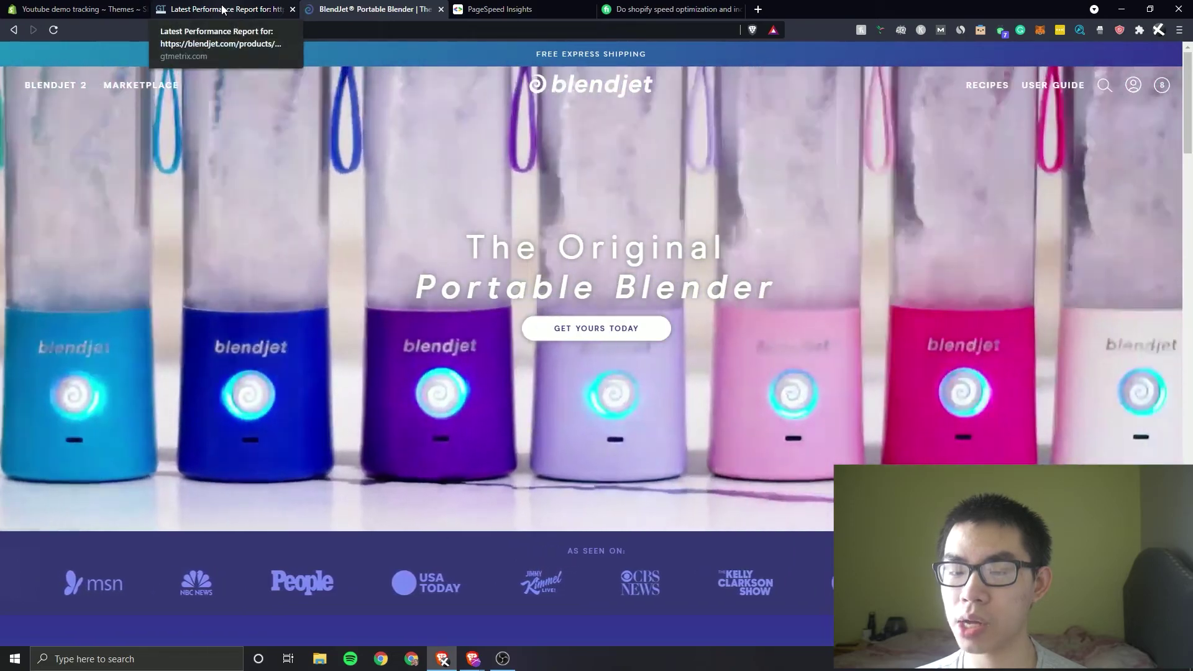
{"action": "left_click", "coordinate": [224, 9]}
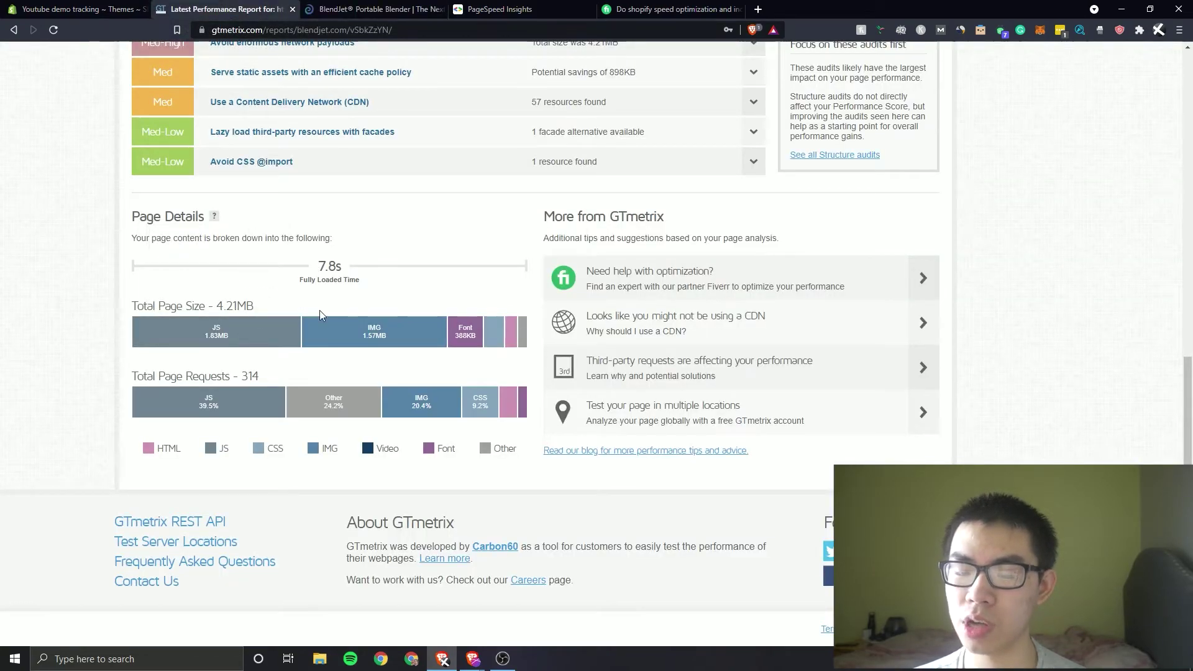
{"action": "left_click", "coordinate": [372, 9]}
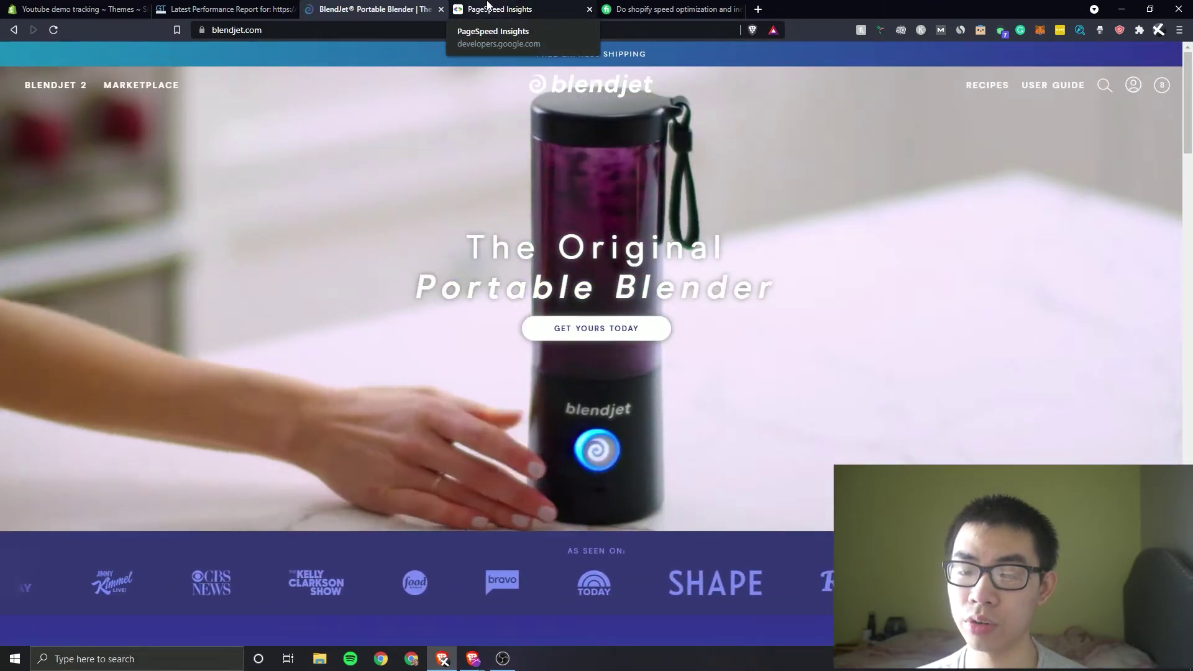
Step: Review the mobile PageSpeed Insights results for blendjet.com, including the score, field data, lab data and opportunities
{"action": "left_click", "coordinate": [487, 6]}
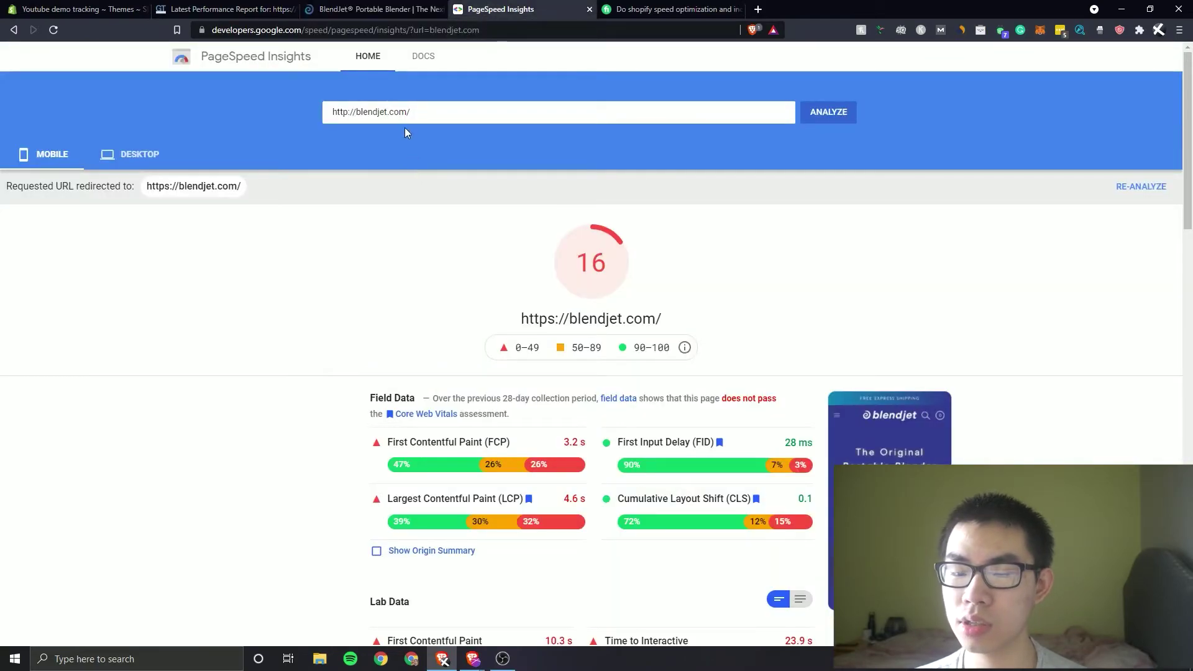
{"action": "scroll", "coordinate": [416, 128], "scroll_direction": "down", "scroll_amount": 1}
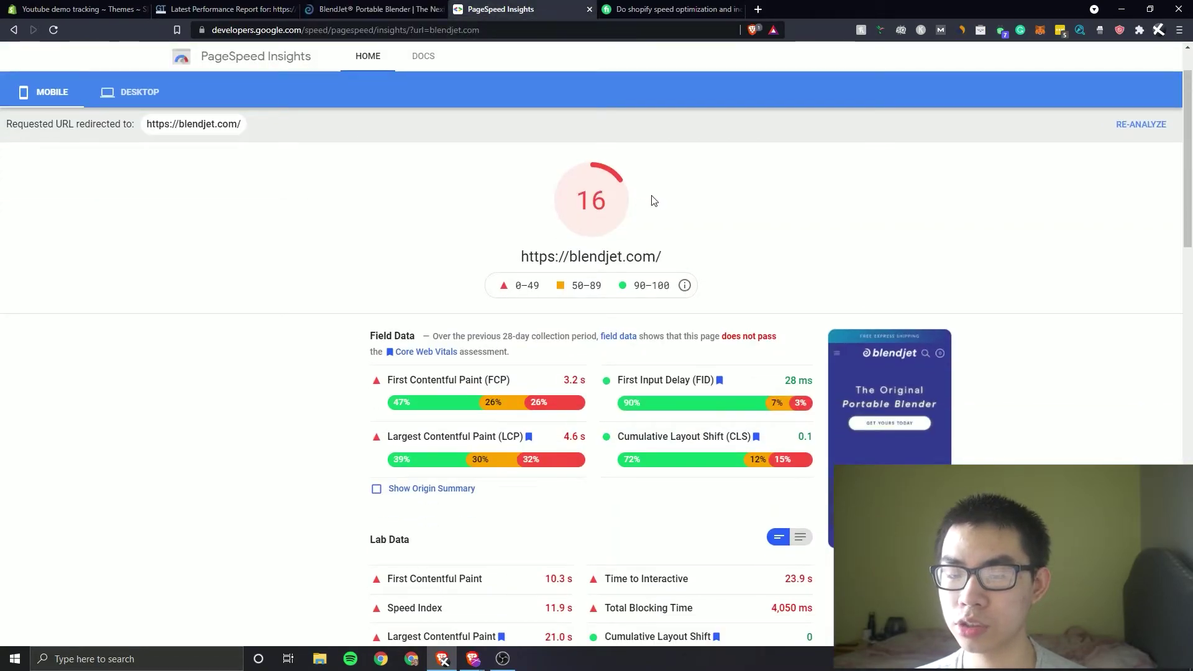
{"action": "scroll", "coordinate": [652, 199], "scroll_direction": "down", "scroll_amount": 2}
{"action": "scroll", "coordinate": [646, 192], "scroll_direction": "up", "scroll_amount": 2}
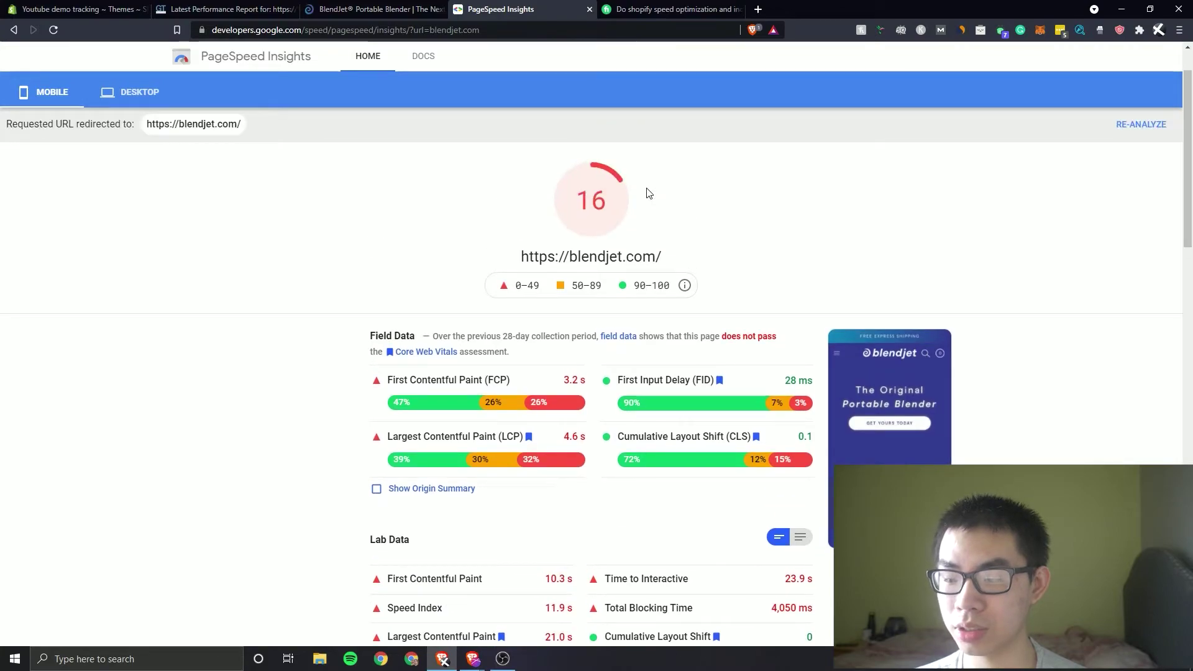
{"action": "scroll", "coordinate": [646, 193], "scroll_direction": "down", "scroll_amount": 12}
{"action": "scroll", "coordinate": [646, 193], "scroll_direction": "up", "scroll_amount": 12}
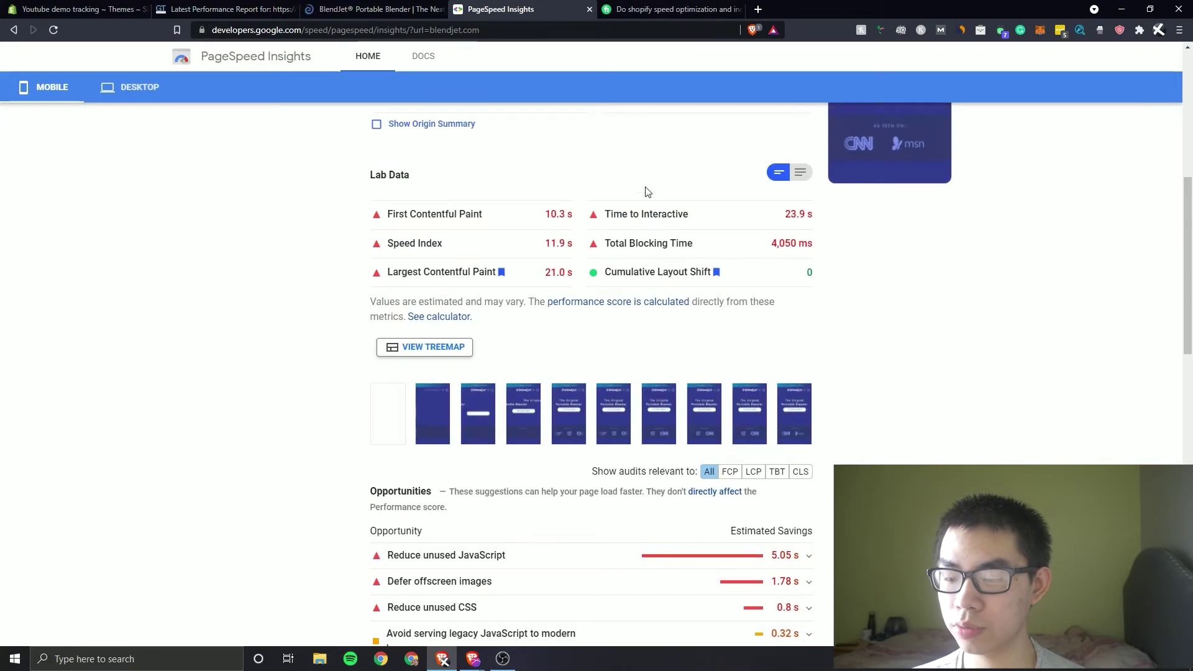
Step: Show the desktop PageSpeed Insights results for blendjet.com and review the score, field data and diagnostics
{"action": "left_click", "coordinate": [135, 86]}
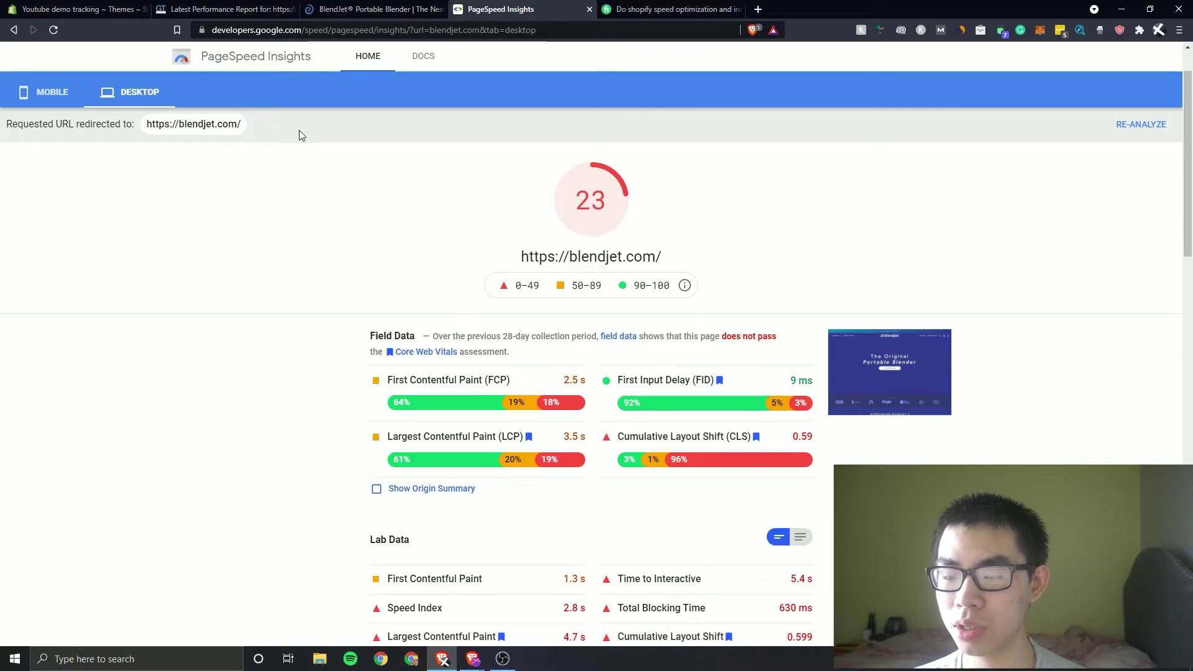
{"action": "left_click", "coordinate": [409, 9]}
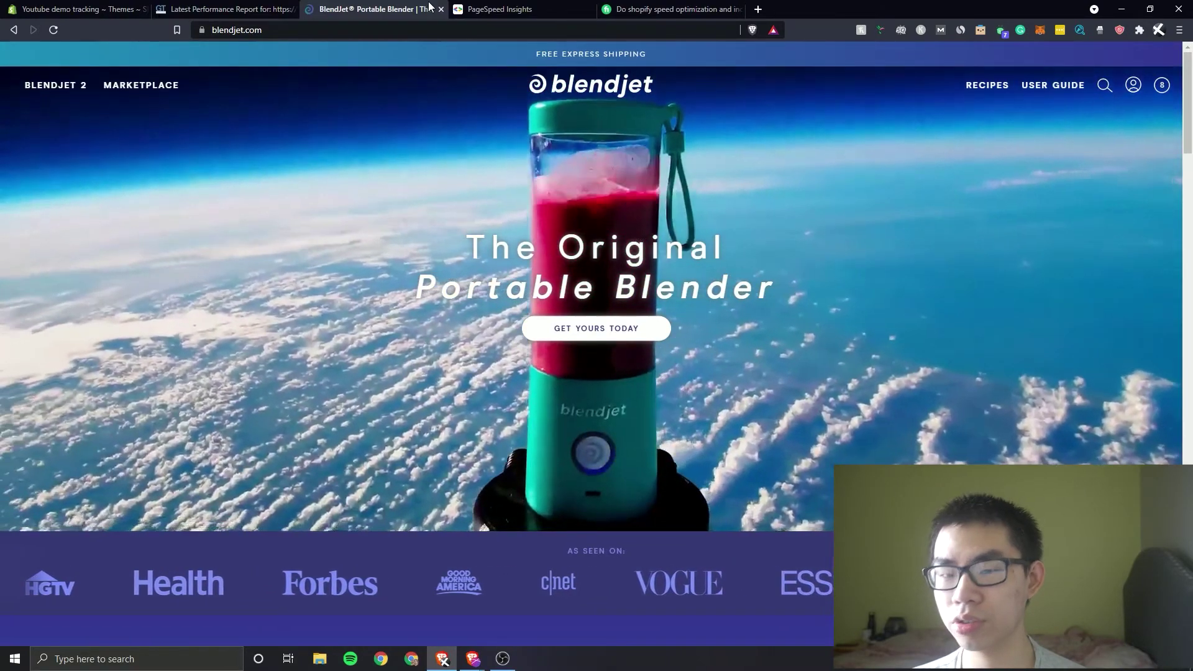
{"action": "left_click", "coordinate": [496, 9]}
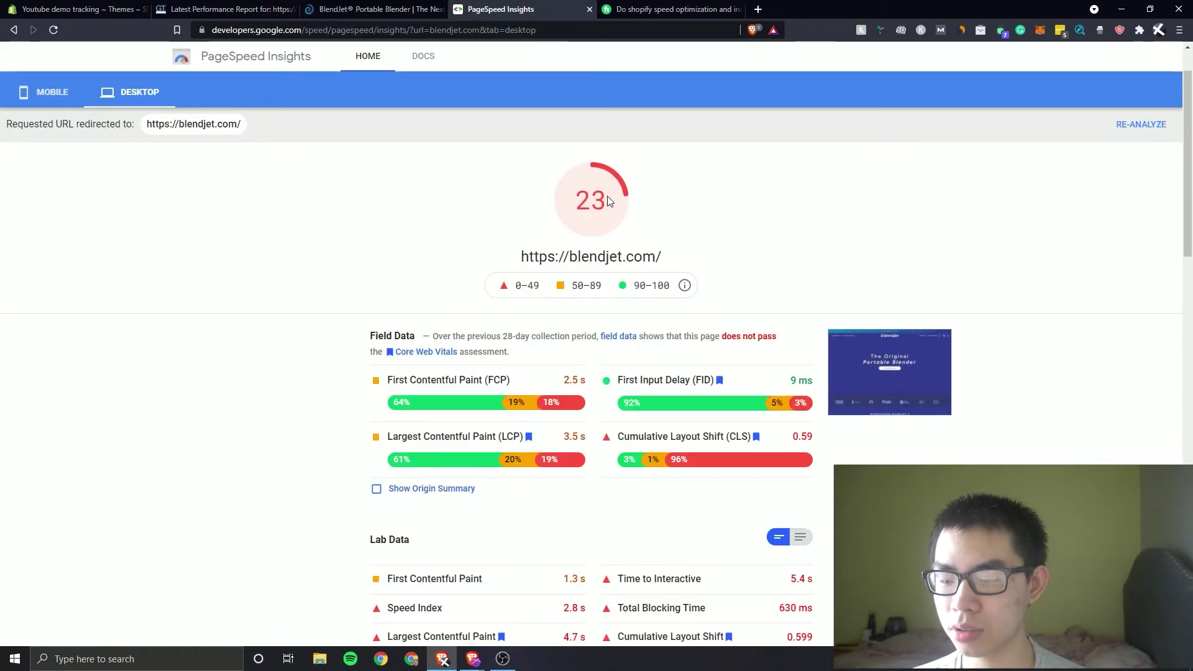
{"action": "scroll", "coordinate": [610, 201], "scroll_direction": "down", "scroll_amount": 20}
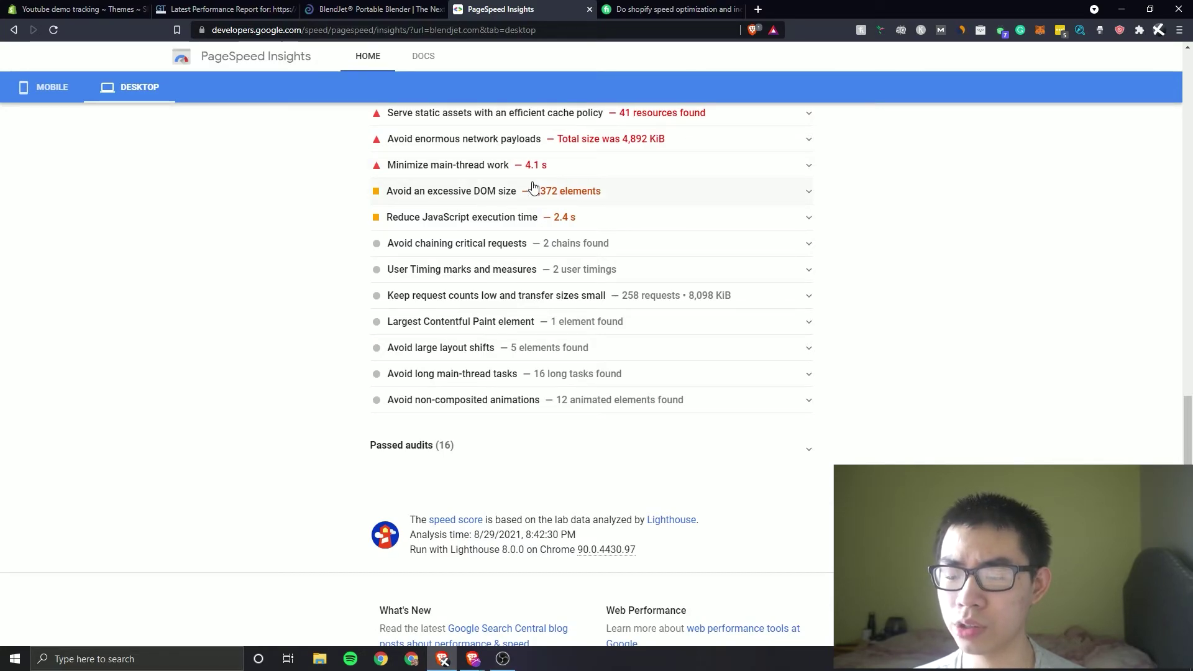
{"action": "scroll", "coordinate": [533, 177], "scroll_direction": "up", "scroll_amount": 20}
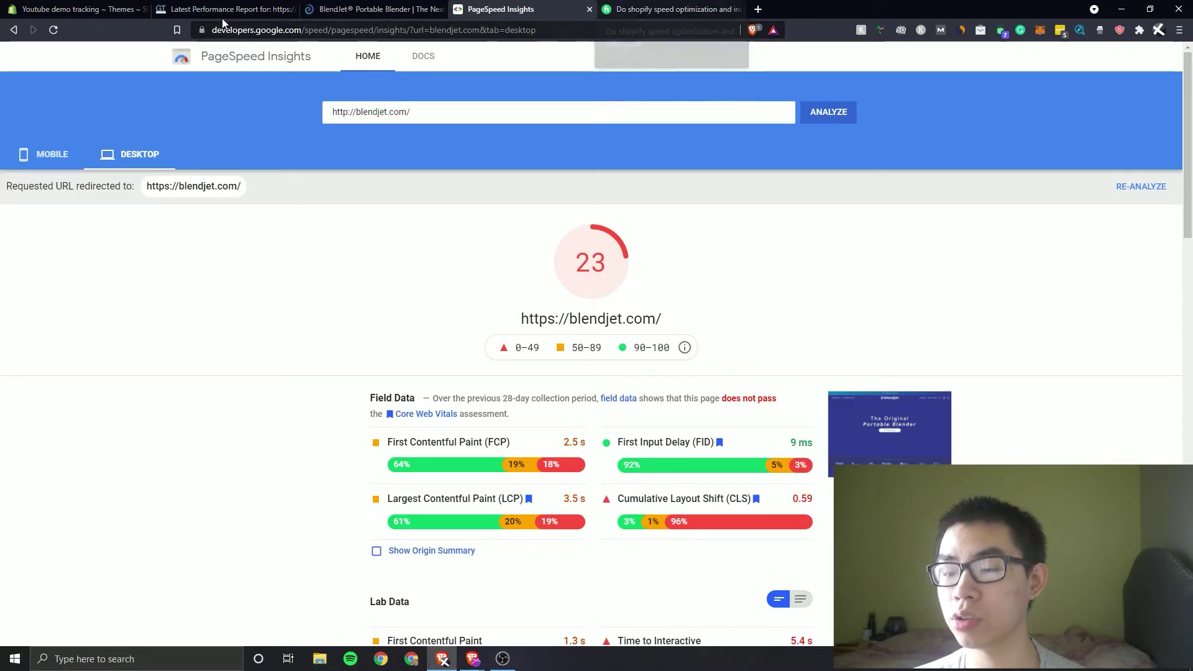
Step: Check the Shopify store's Themes page, then review the Fiverr Shopify speed optimization gig's Premium package and sample result images
{"action": "left_click", "coordinate": [84, 12]}
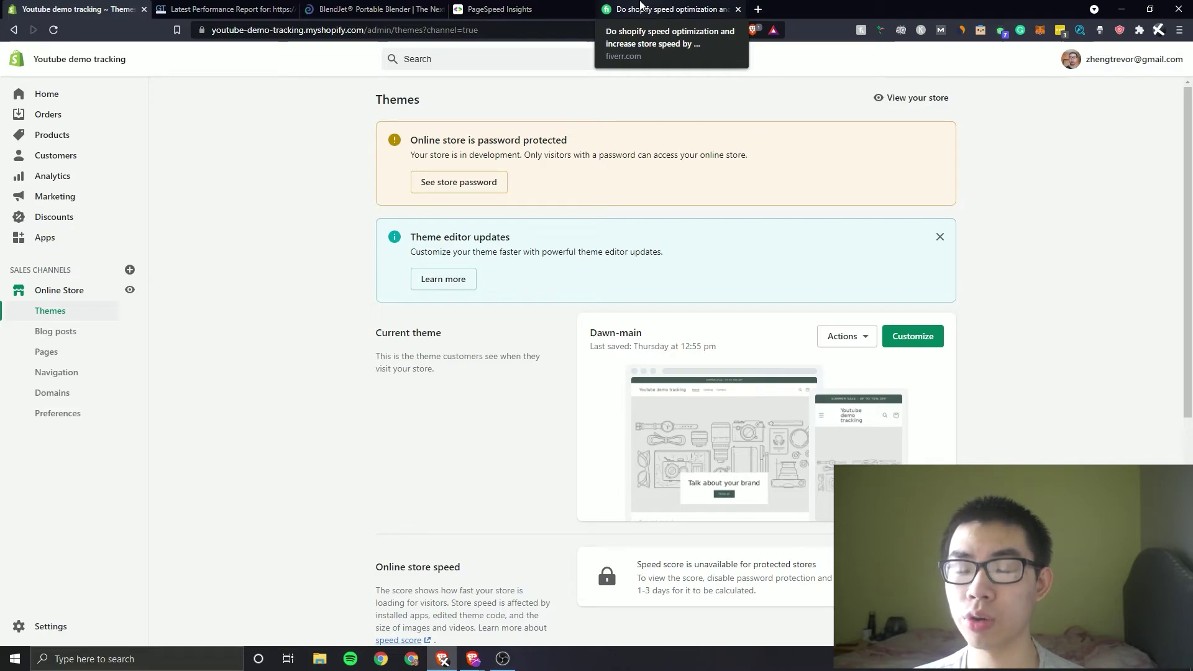
{"action": "left_click", "coordinate": [640, 7]}
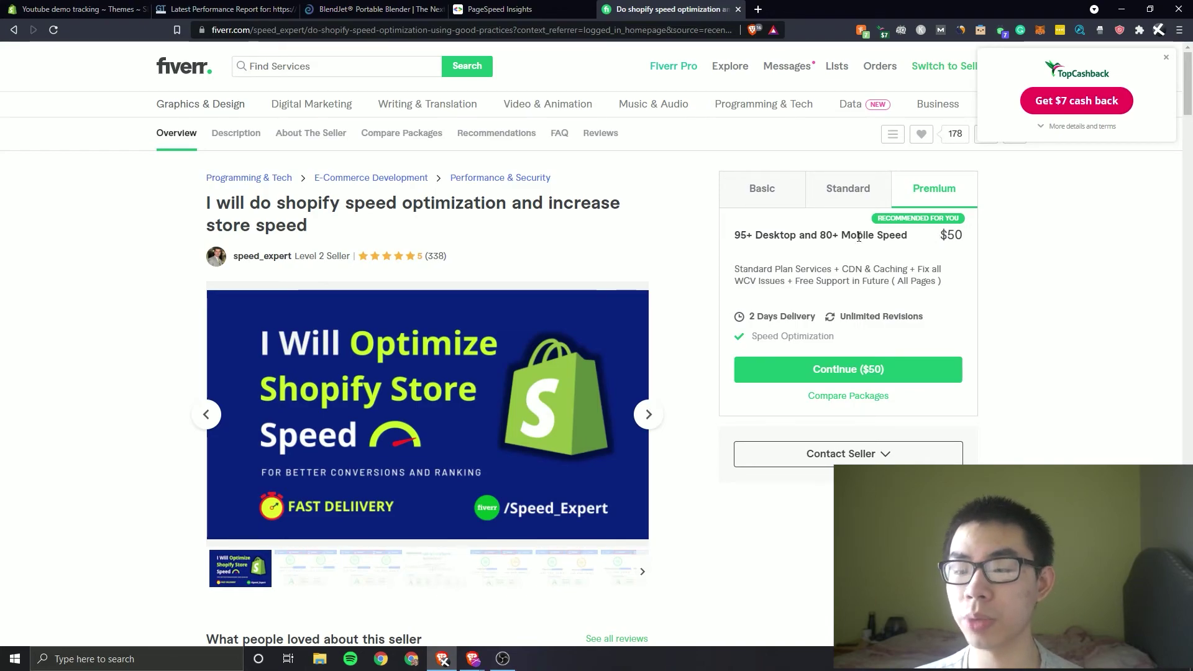
{"action": "scroll", "coordinate": [278, 247], "scroll_direction": "down", "scroll_amount": 3}
{"action": "scroll", "coordinate": [277, 247], "scroll_direction": "up", "scroll_amount": 3}
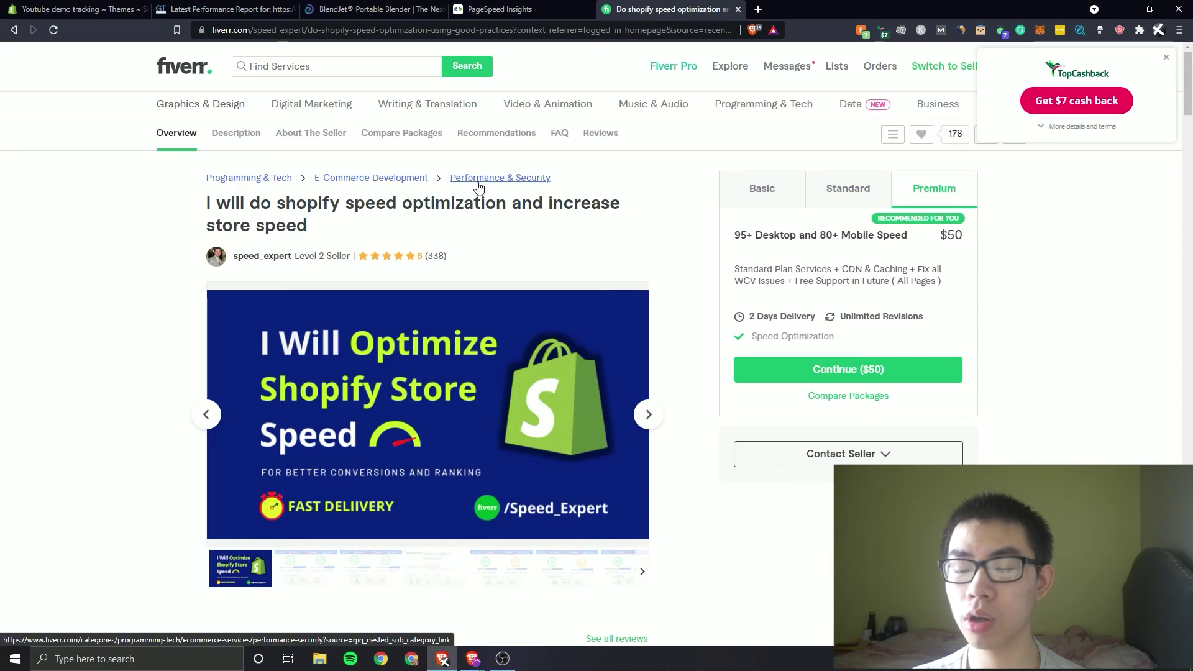
{"action": "scroll", "coordinate": [479, 186], "scroll_direction": "down", "scroll_amount": 2}
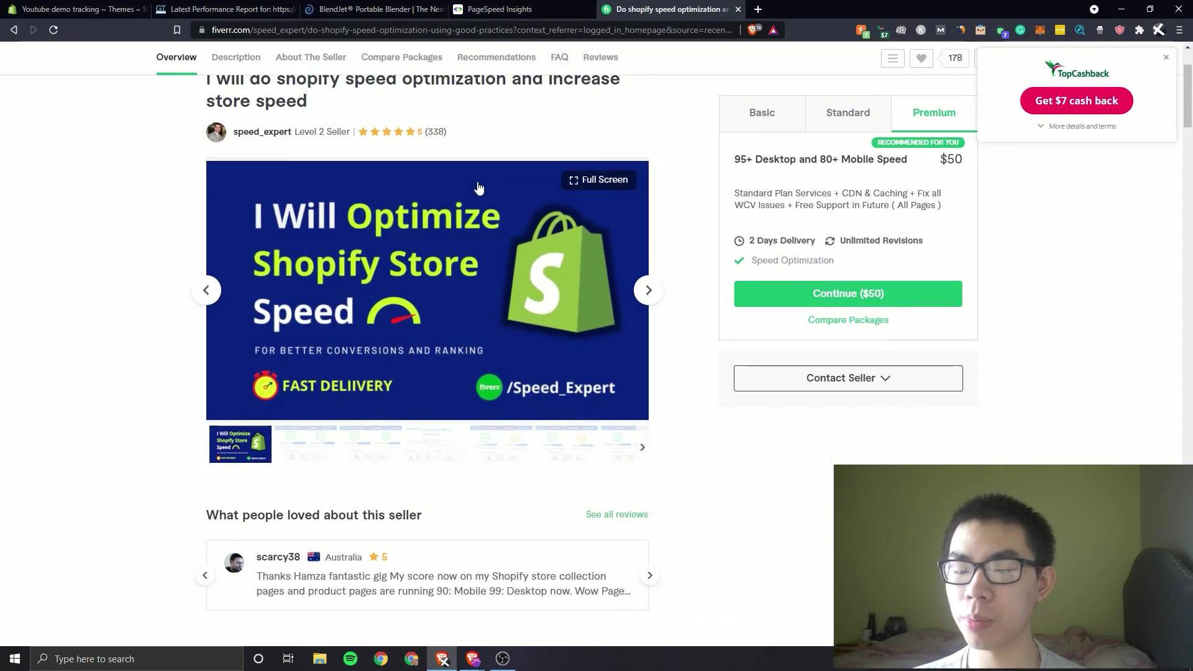
{"action": "left_click", "coordinate": [645, 292]}
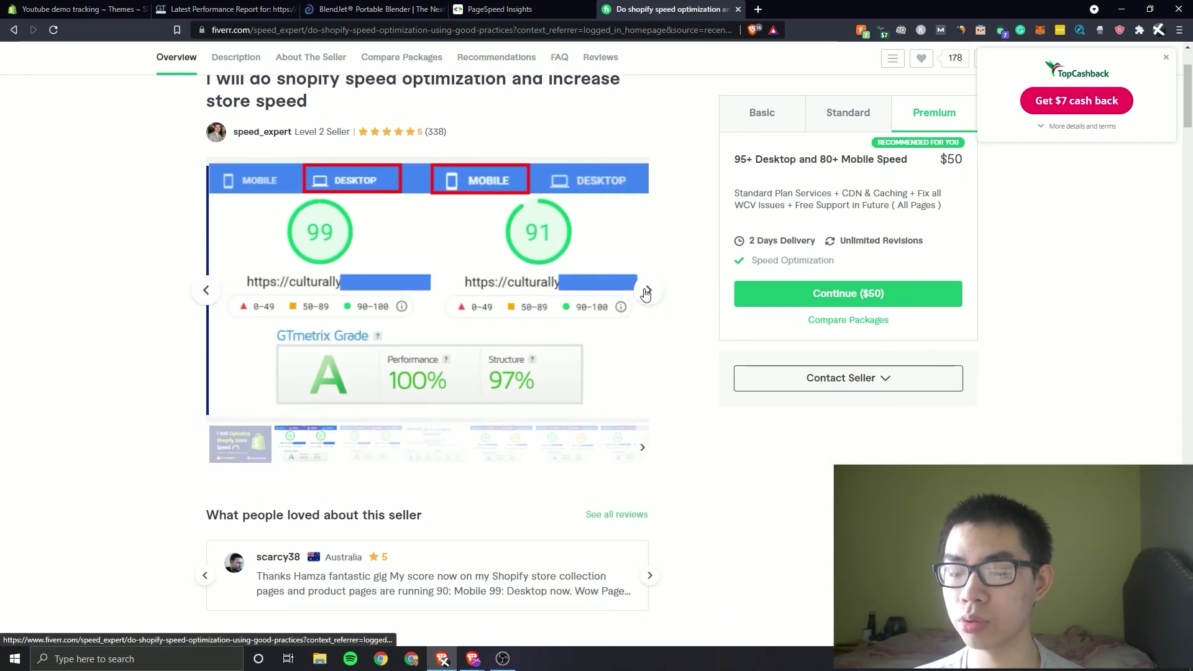